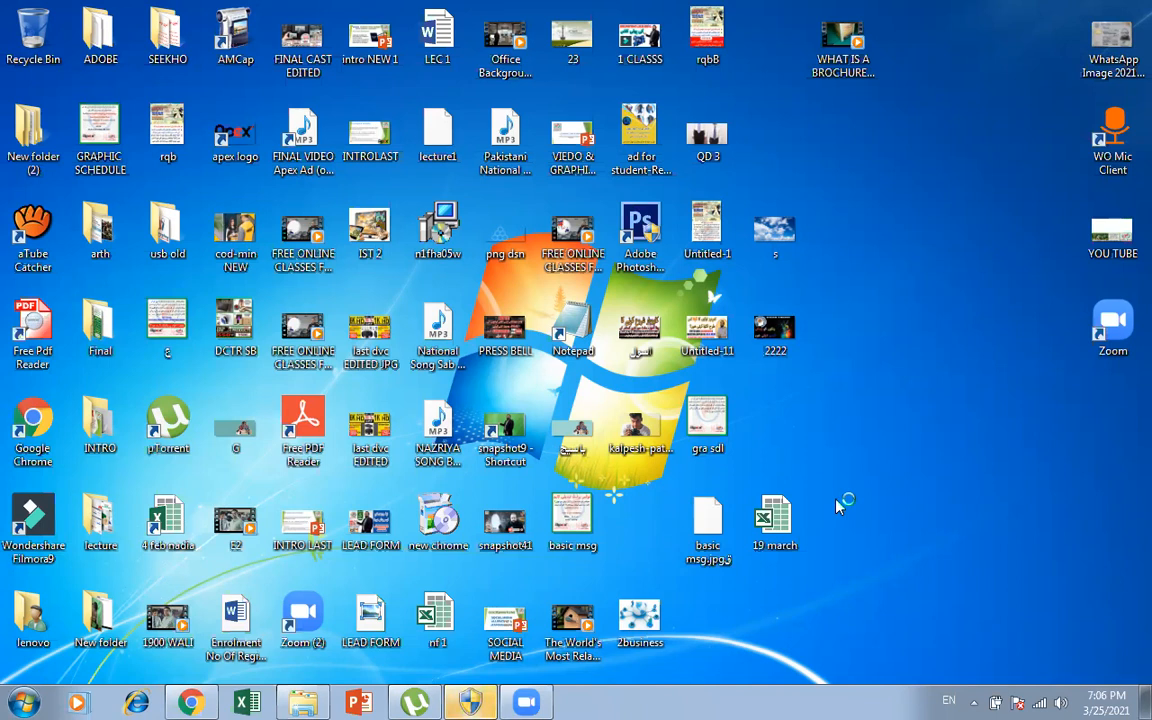
# Launch Adobe Photoshop from the desktop and bring its empty workspace to the front.
pyautogui.doubleClick(633, 228)
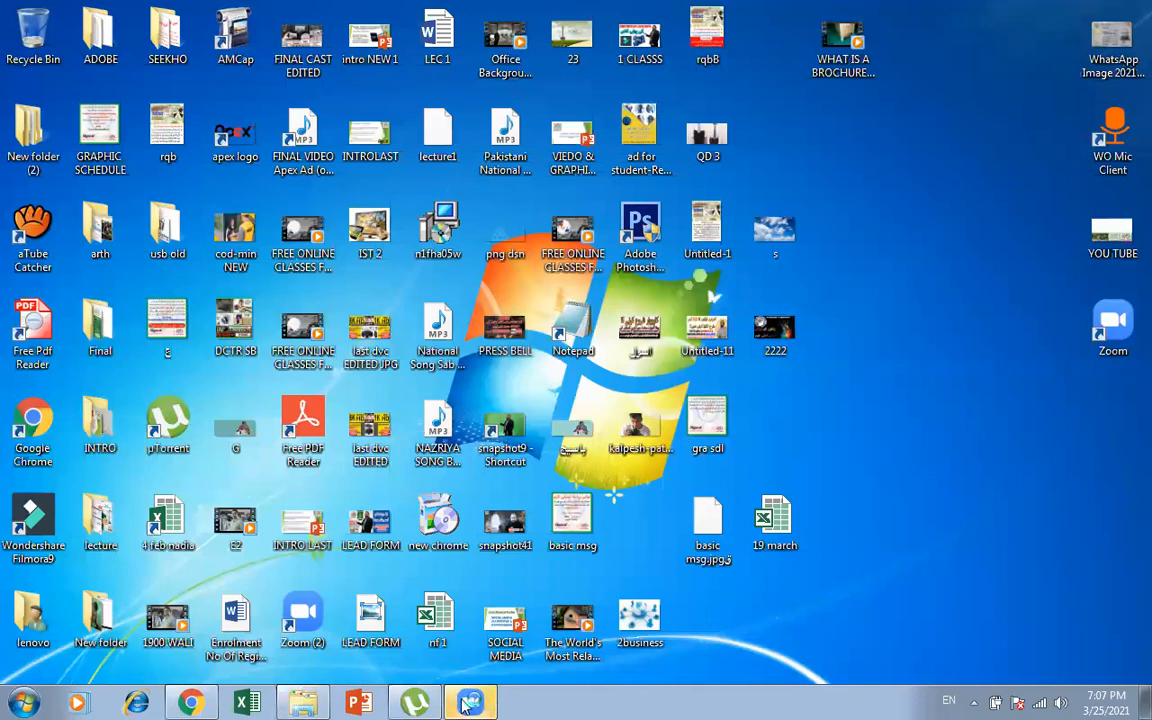
pyautogui.moveTo(468, 705)
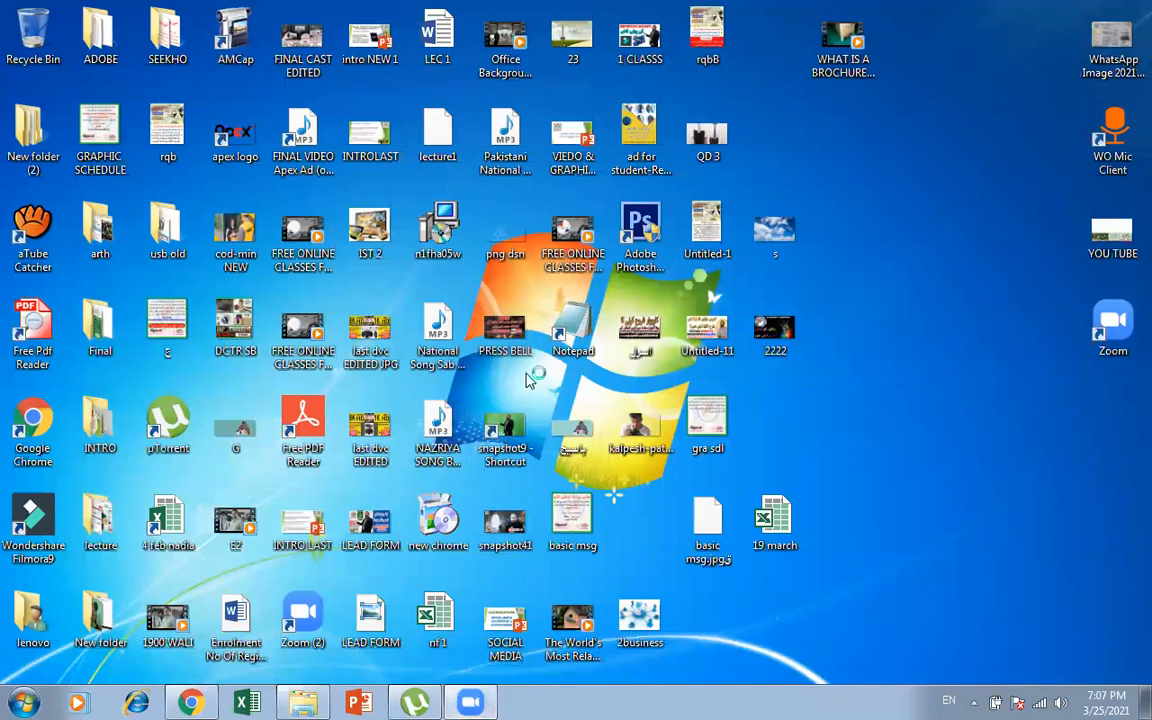
pyautogui.click(630, 243)
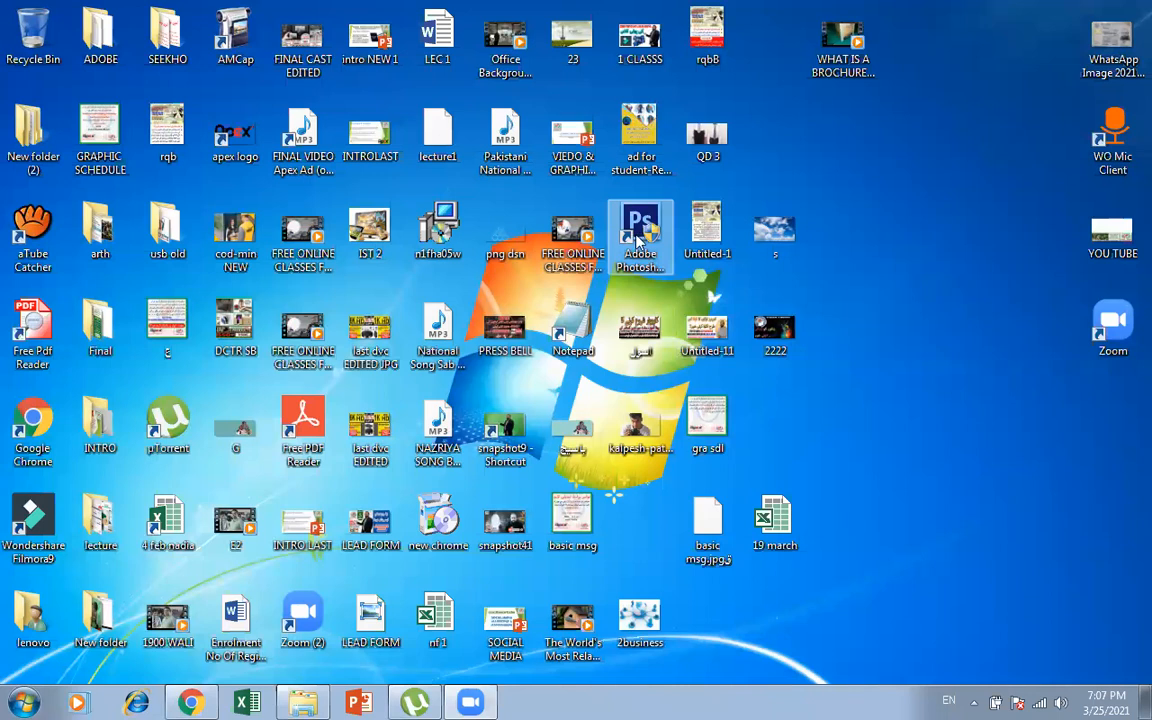
pyautogui.doubleClick(638, 243)
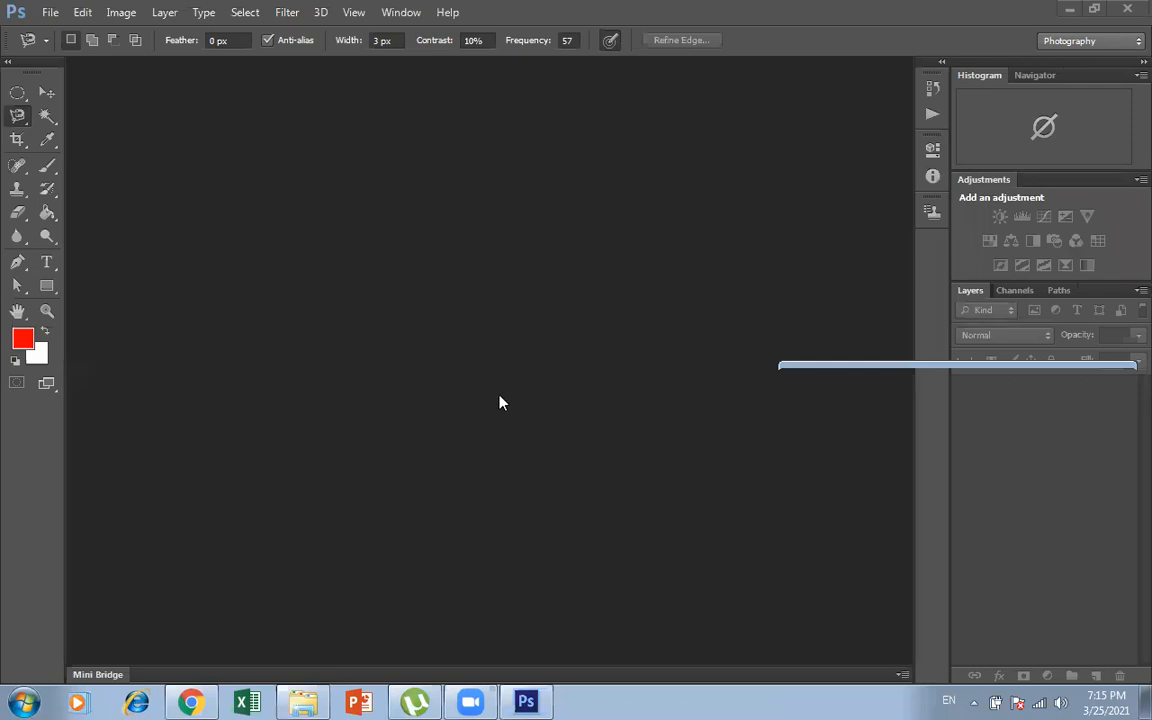
pyautogui.click(1069, 12)
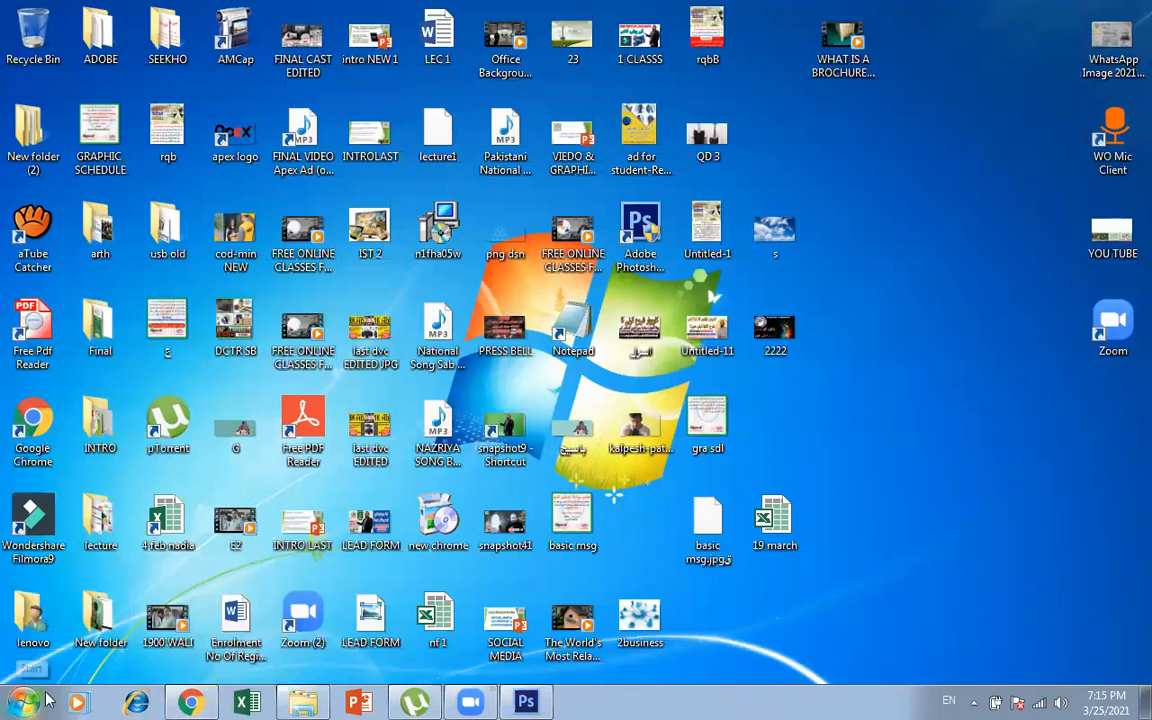
pyautogui.click(524, 701)
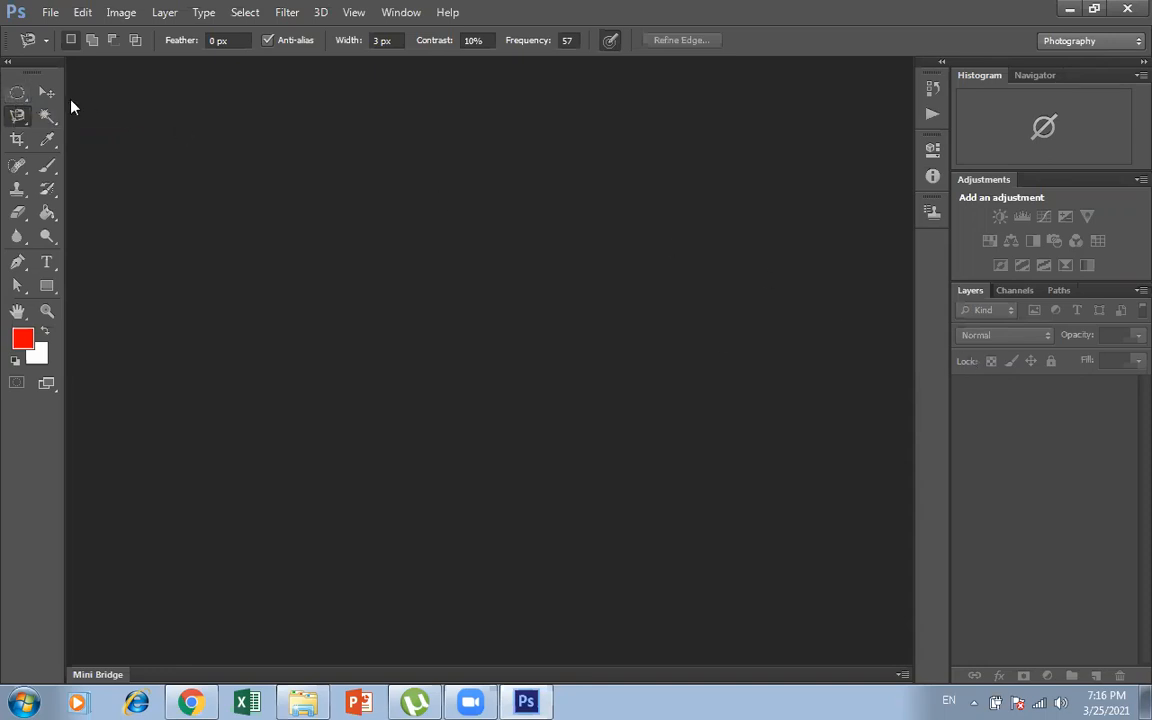
# Open the portrait photo of the dark-haired woman in the white blouse from the PHOTO CLASS folder.
pyautogui.click(12, 97)
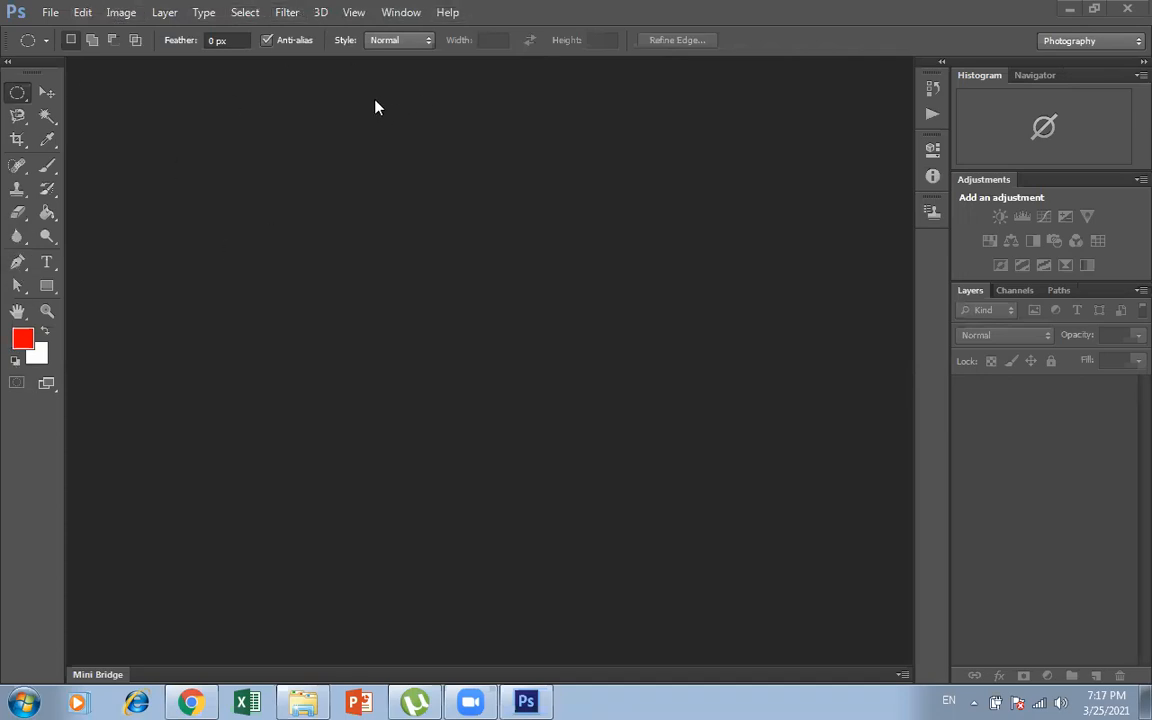
pyautogui.click(49, 15)
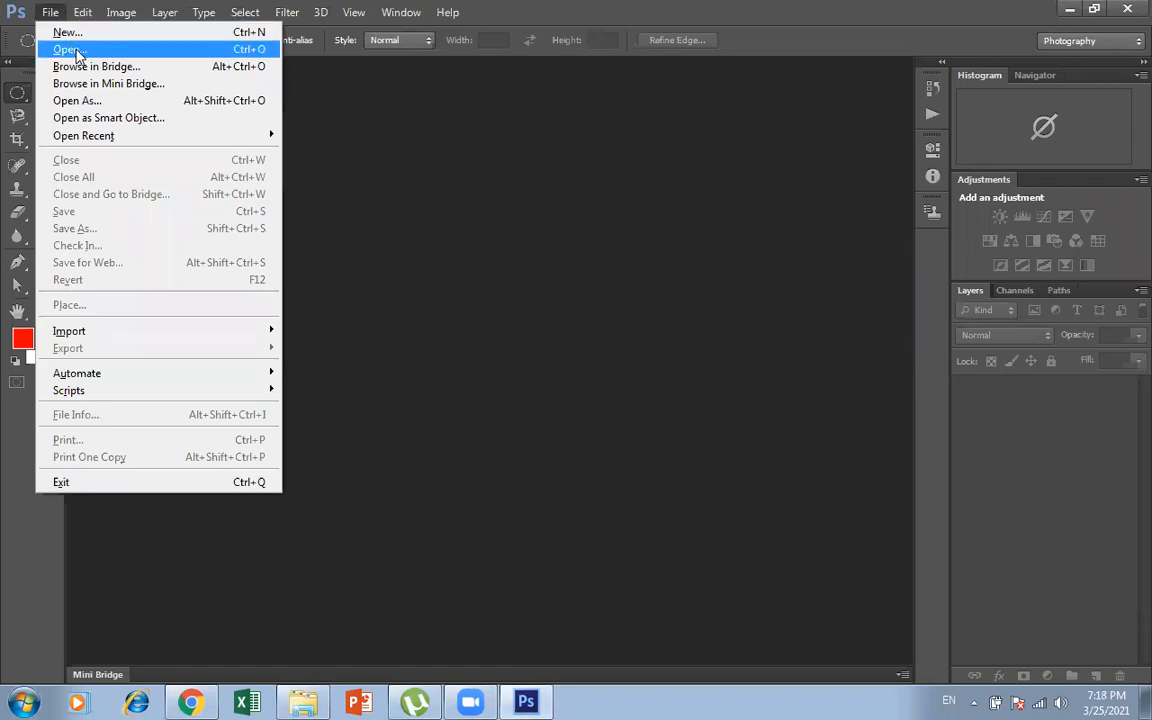
pyautogui.click(70, 50)
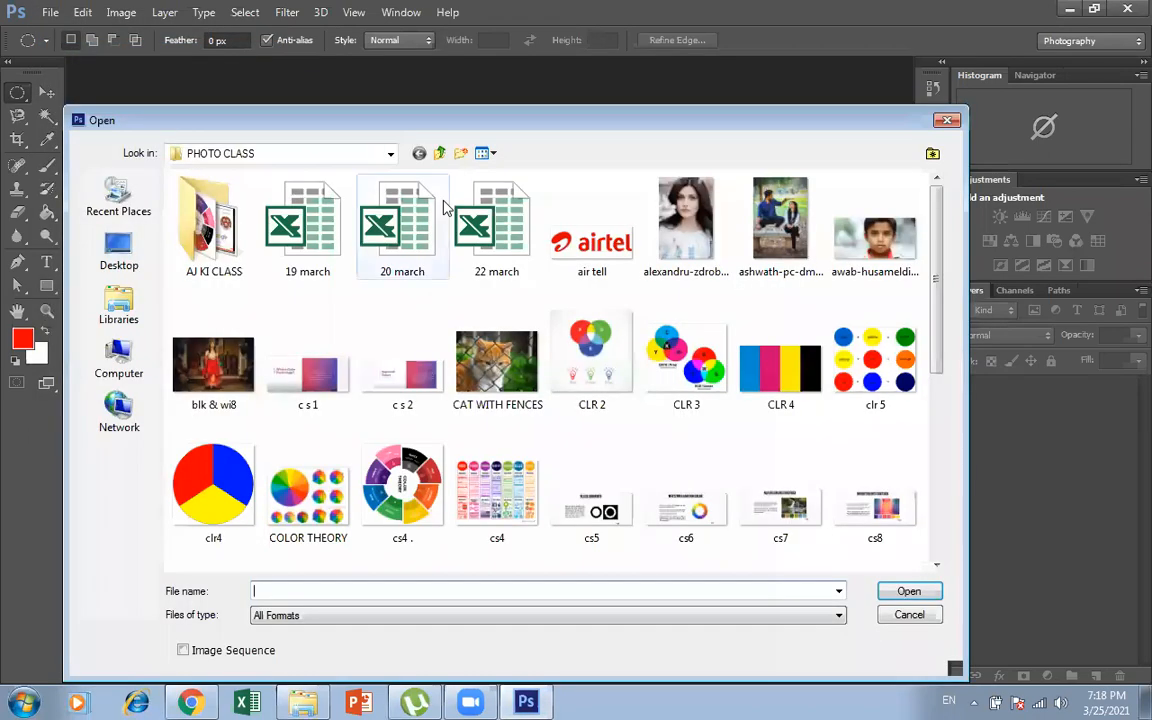
pyautogui.click(676, 224)
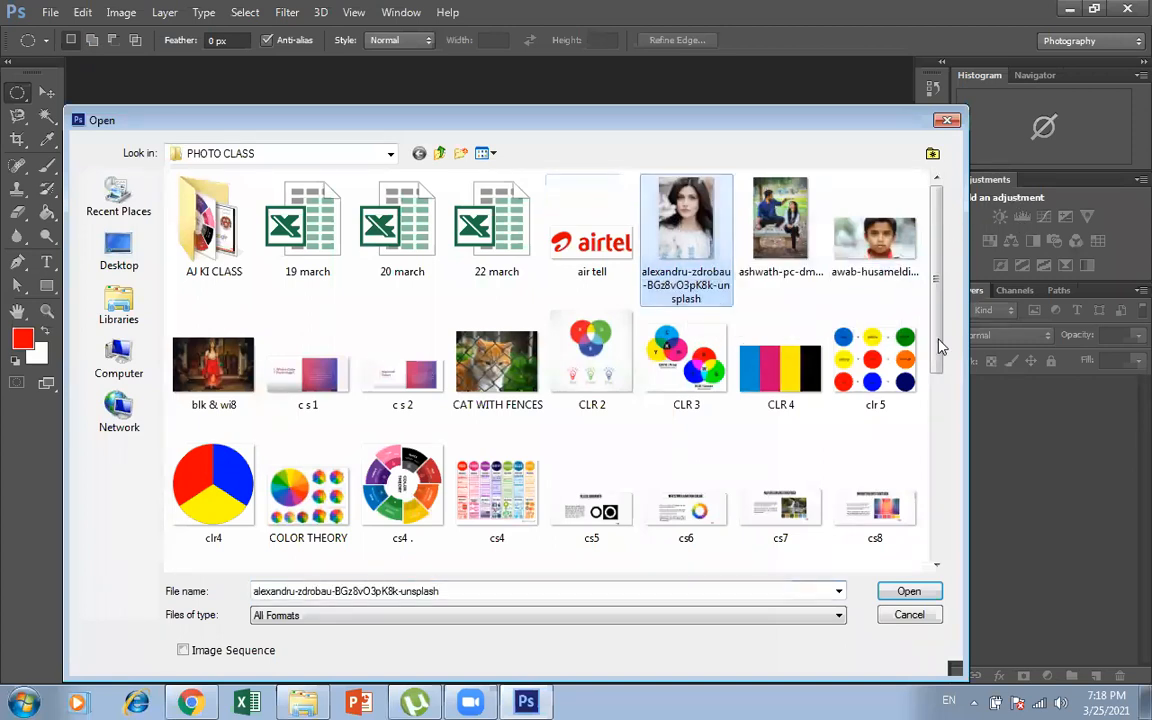
pyautogui.press('Return')
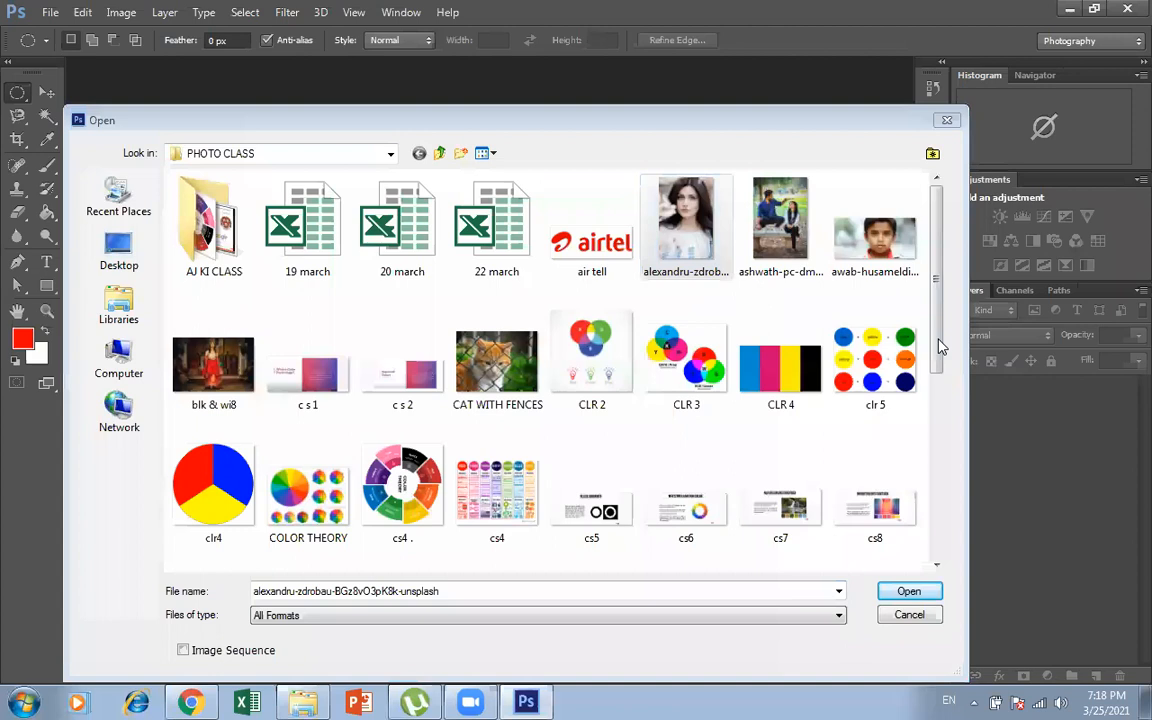
pyautogui.click(909, 593)
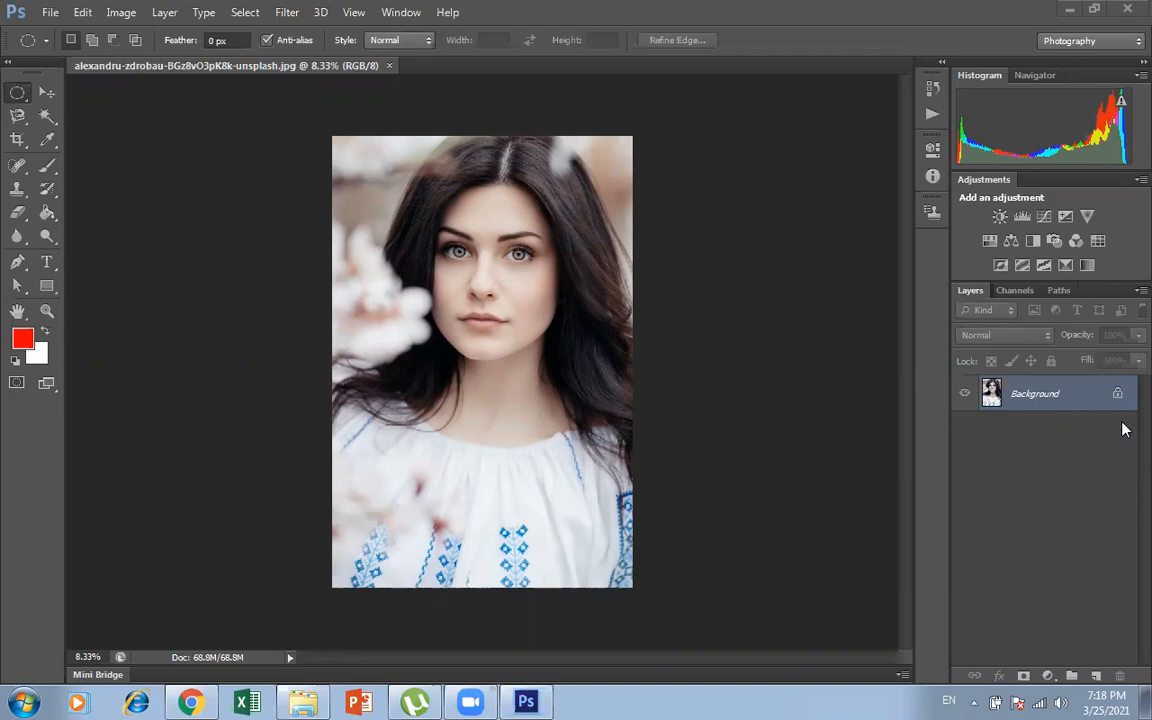
# Convert the locked Background into a regular layer with the default settings and duplicate it.
pyautogui.click(1074, 401)
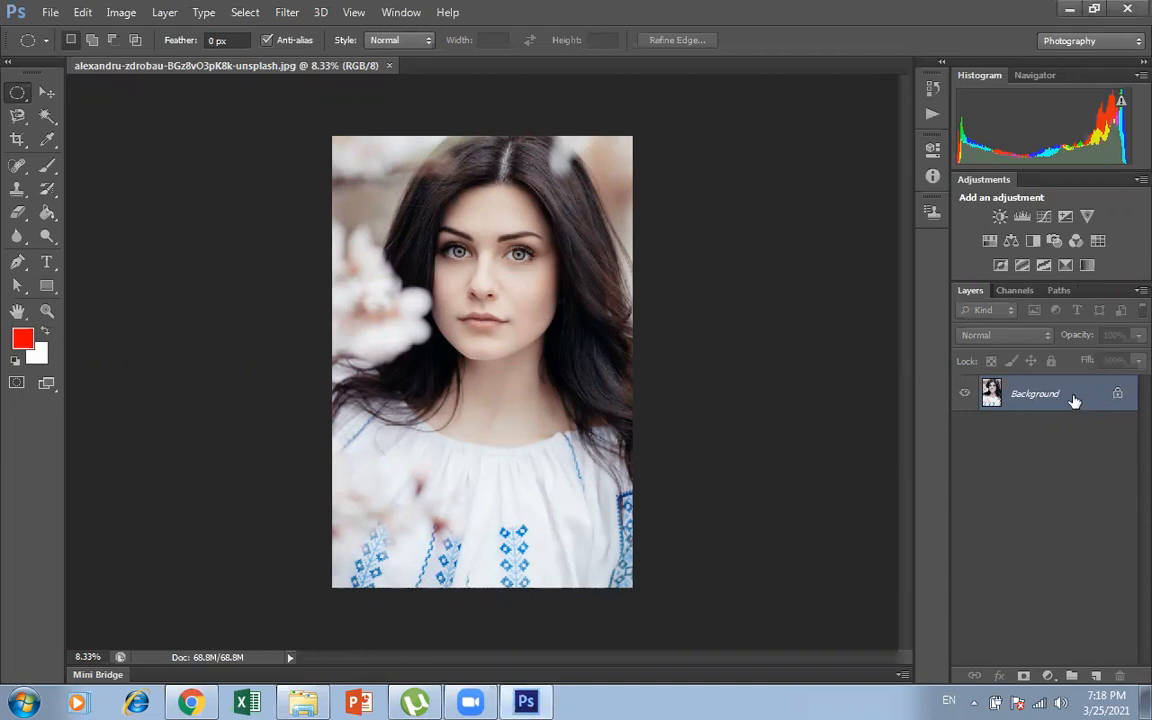
pyautogui.doubleClick(1074, 401)
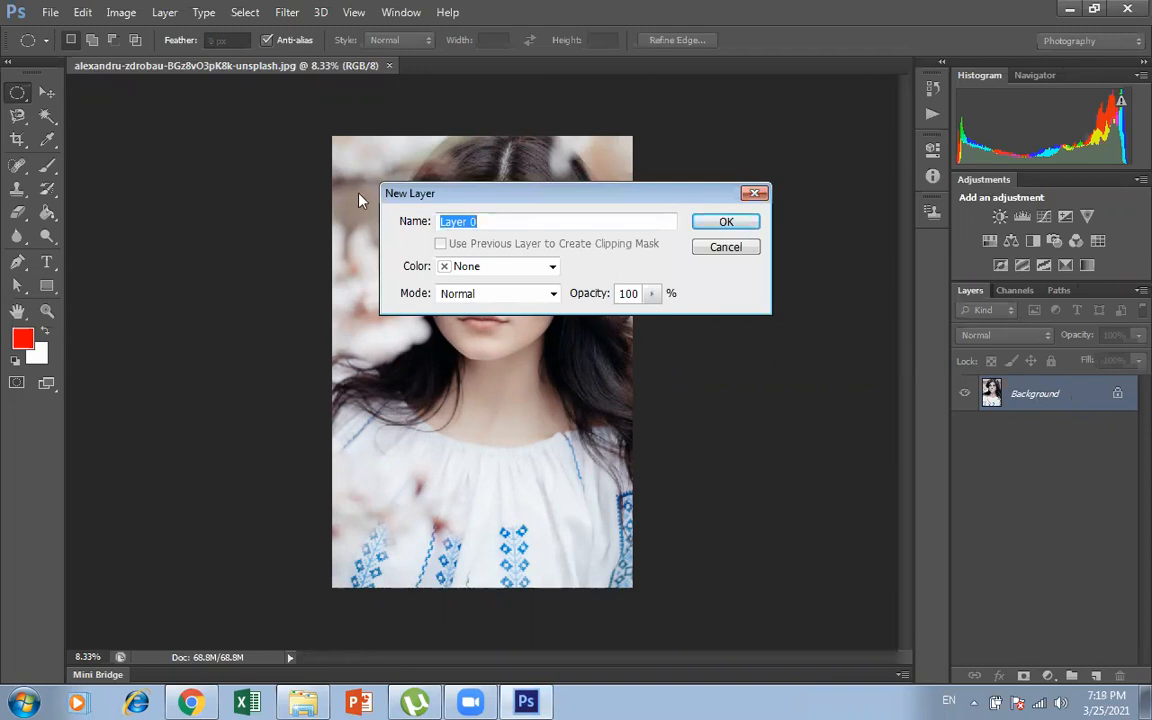
pyautogui.click(725, 221)
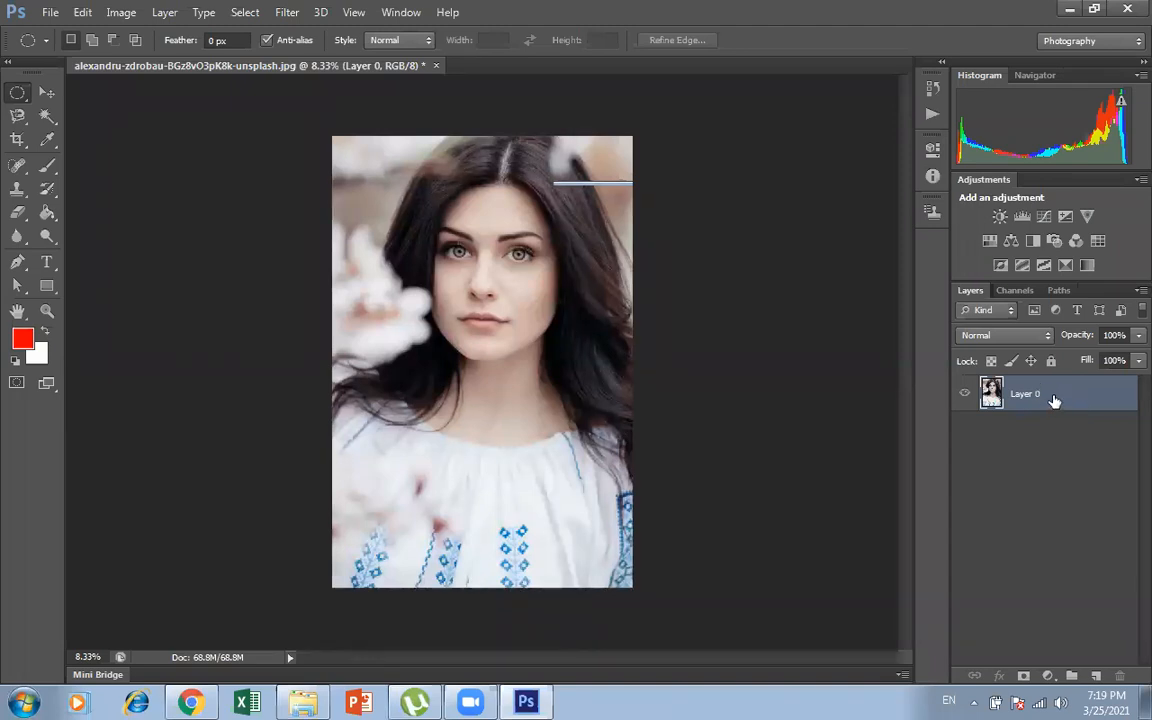
pyautogui.hotkey('ctrl', 'j')
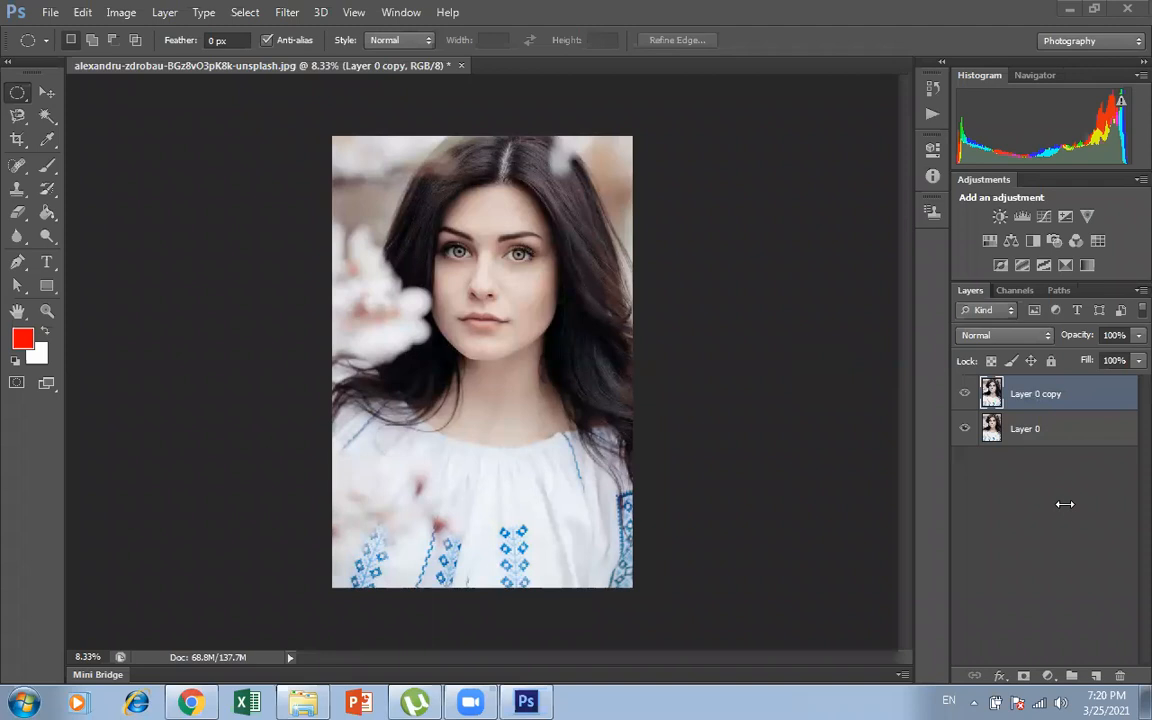
pyautogui.click(1050, 430)
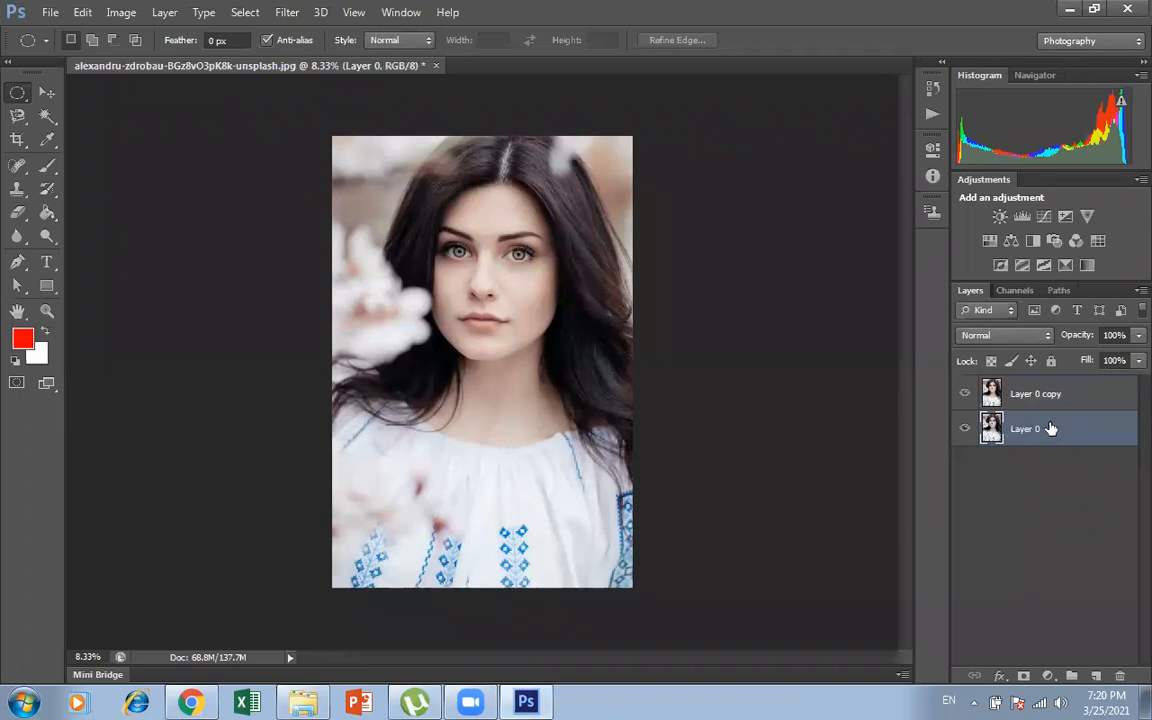
pyautogui.click(1050, 394)
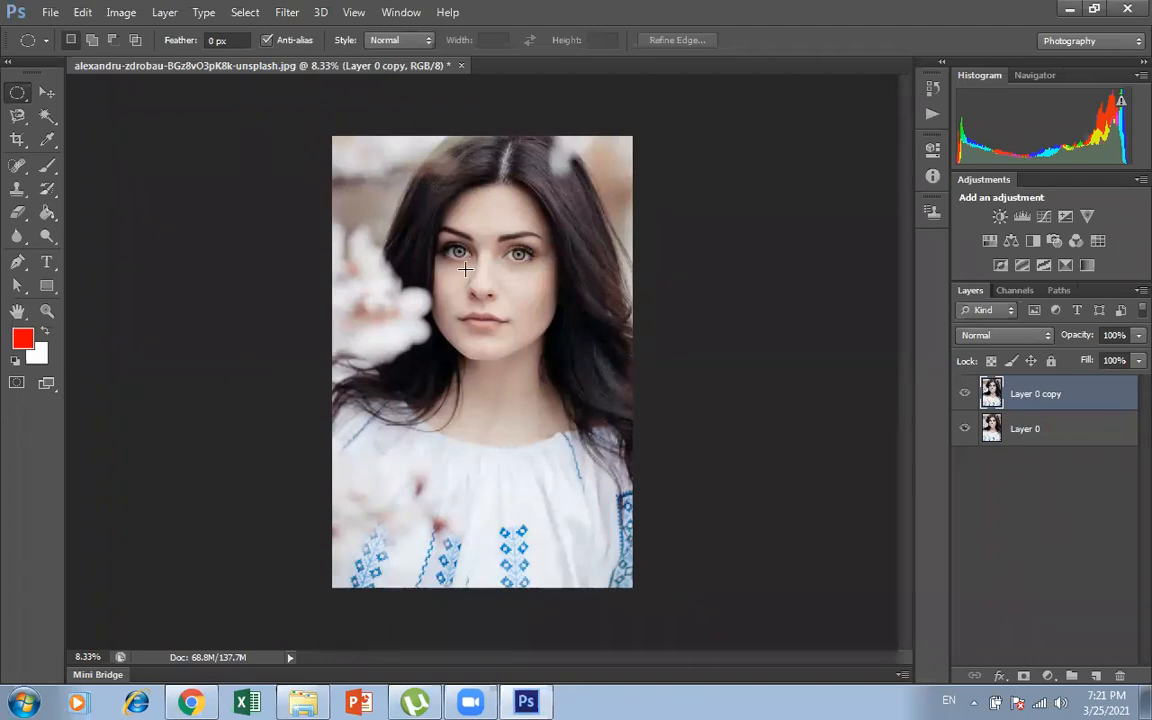
# Draw a circular selection over the bridge of the nose on the duplicated layer with the Elliptical Marquee tool.
pyautogui.hotkey('ctrl', '0')
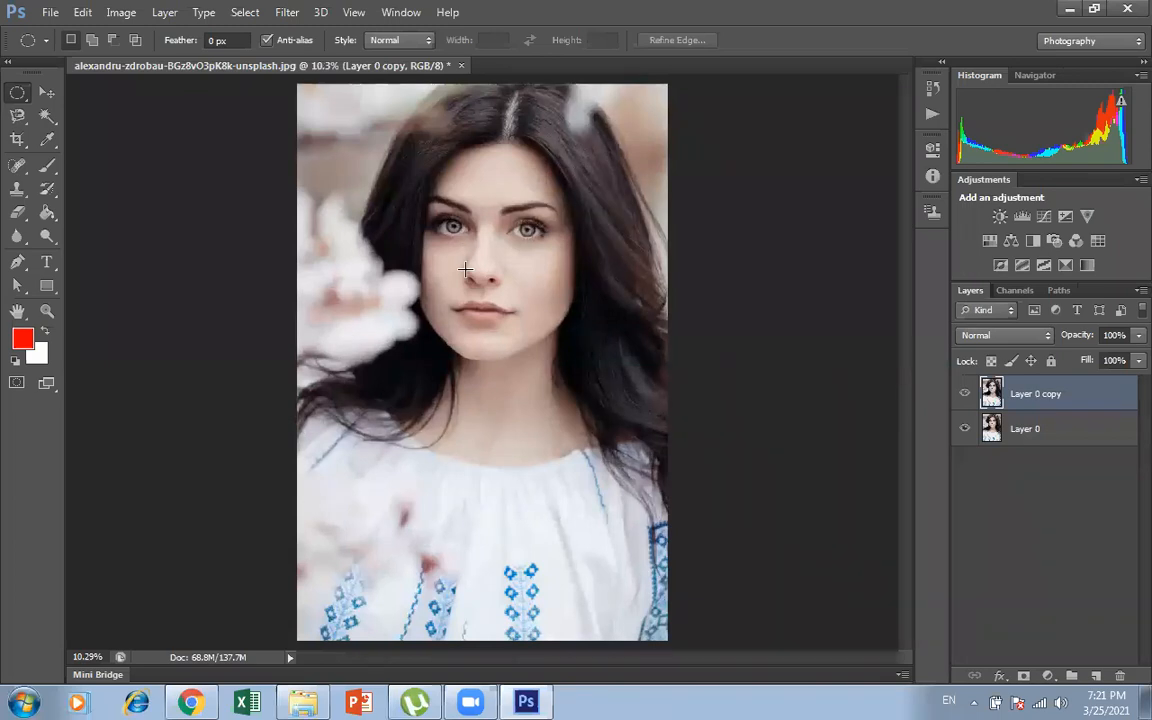
pyautogui.click(878, 693)
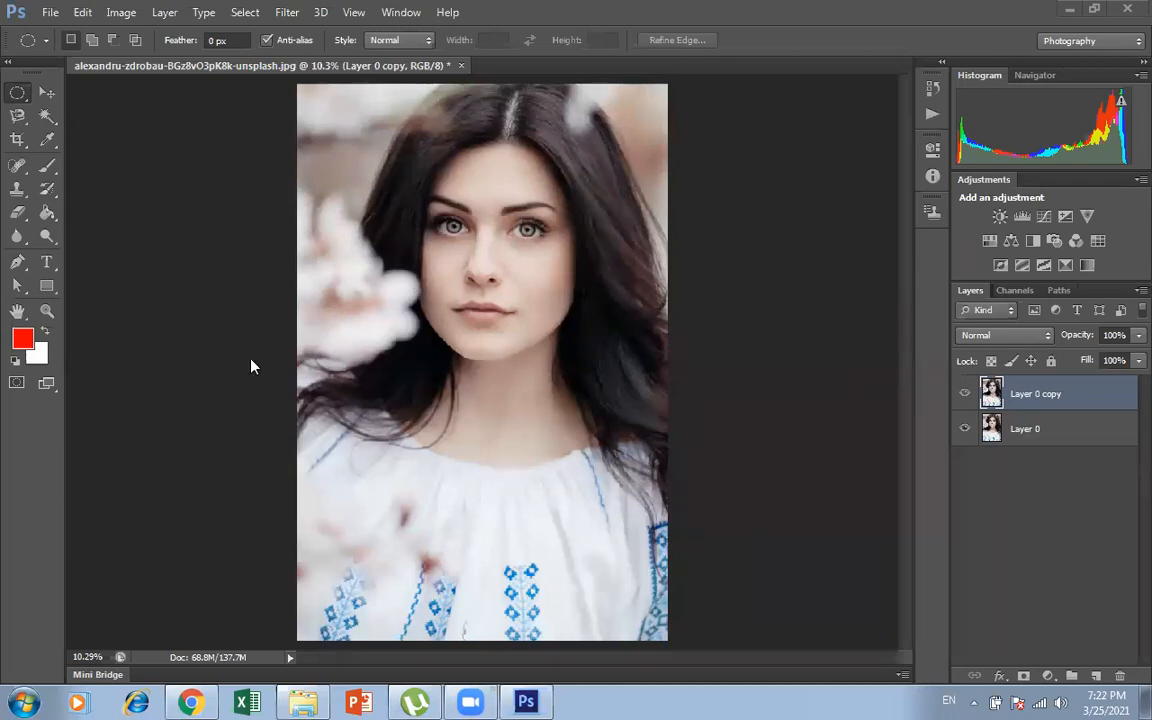
pyautogui.click(45, 93)
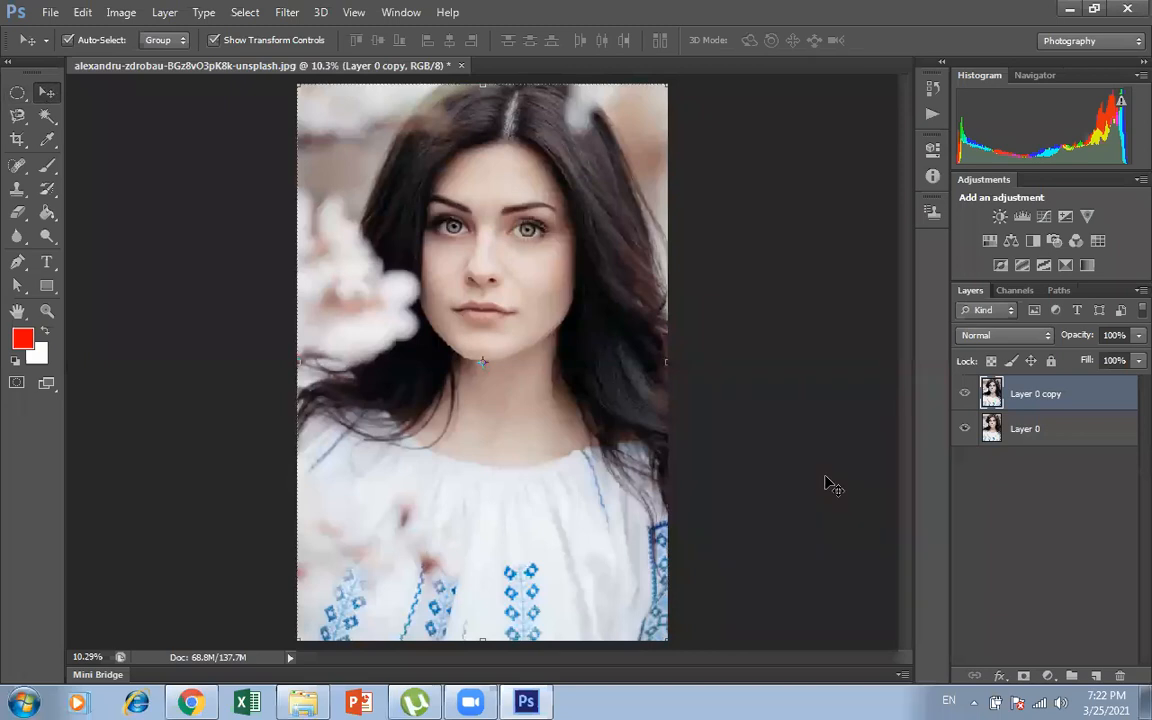
pyautogui.hotkey('ctrl', '+')
pyautogui.hotkey('ctrl', '+')
pyautogui.hotkey('ctrl', '+')
pyautogui.hotkey('ctrl', '+')
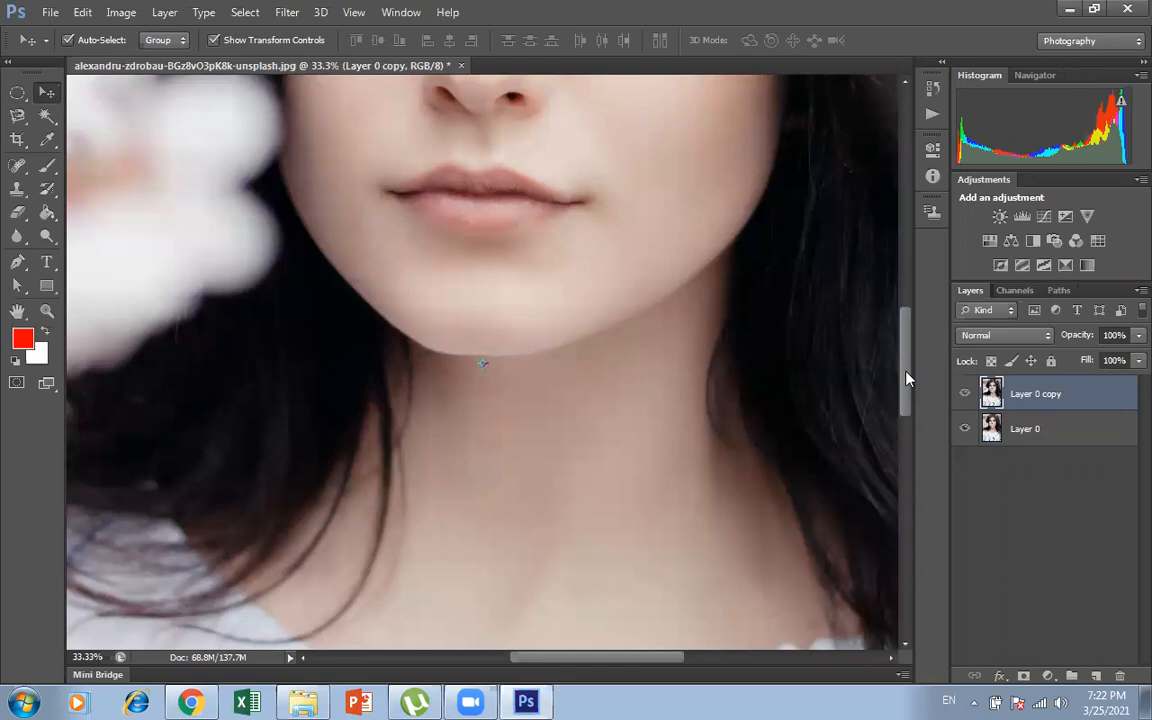
pyautogui.moveTo(906, 375); pyautogui.dragTo(787, 210)
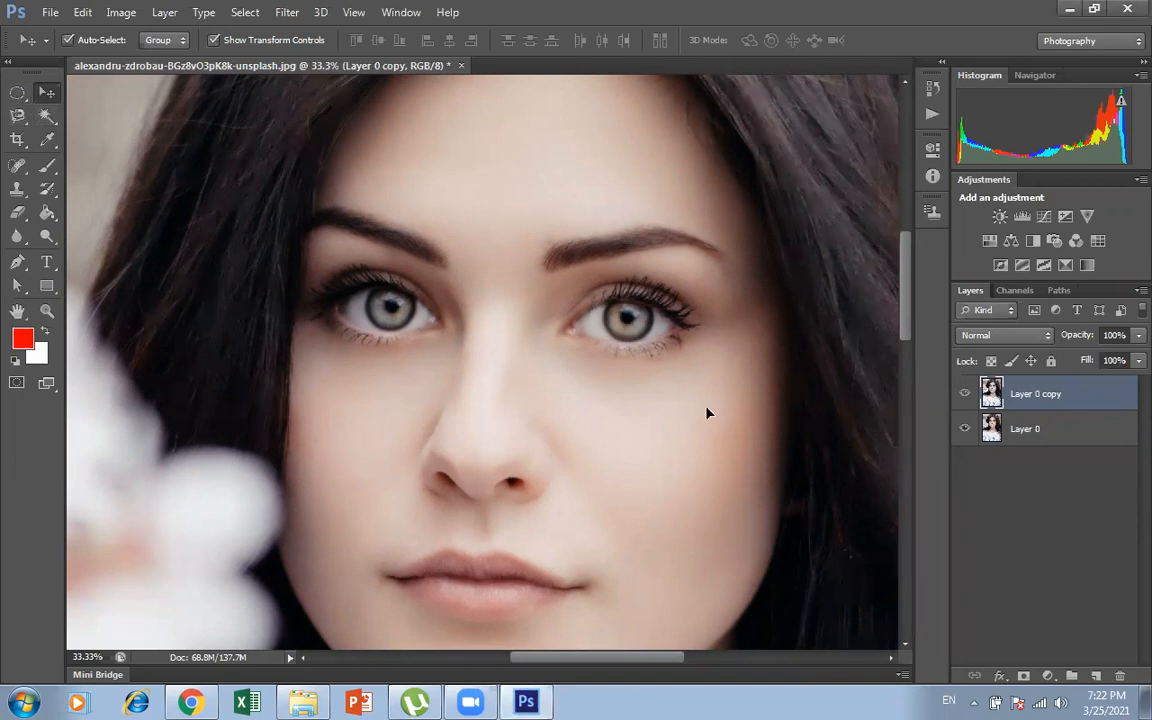
pyautogui.click(16, 97)
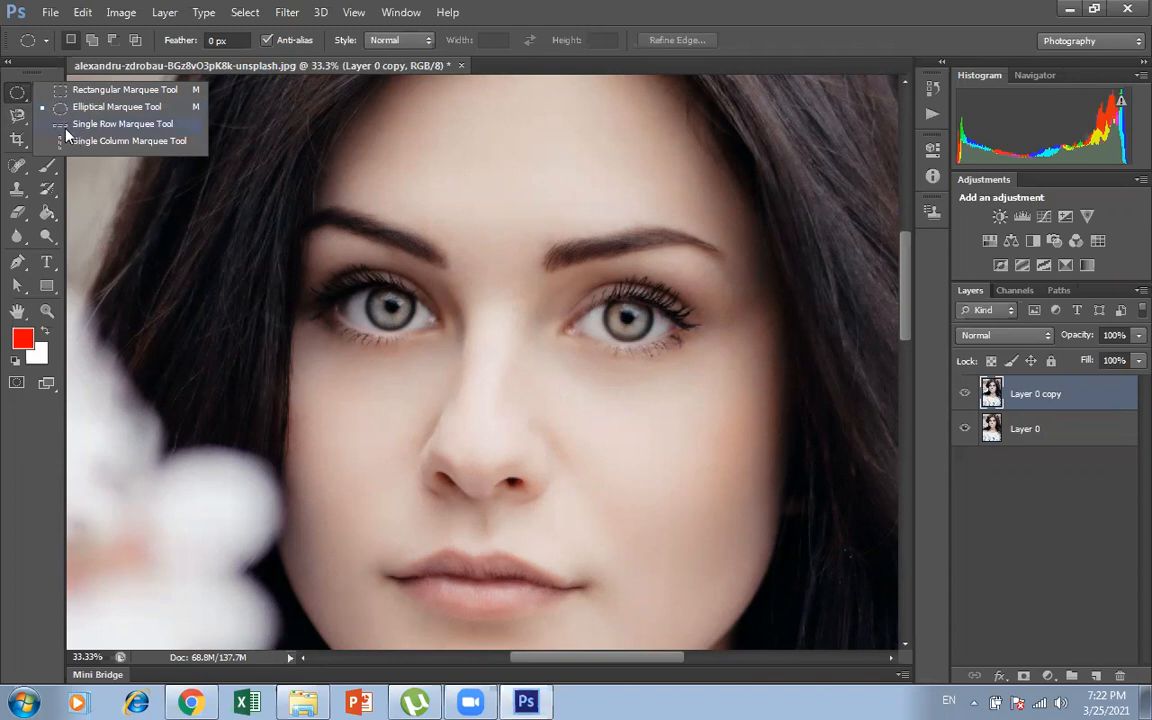
pyautogui.click(1014, 517)
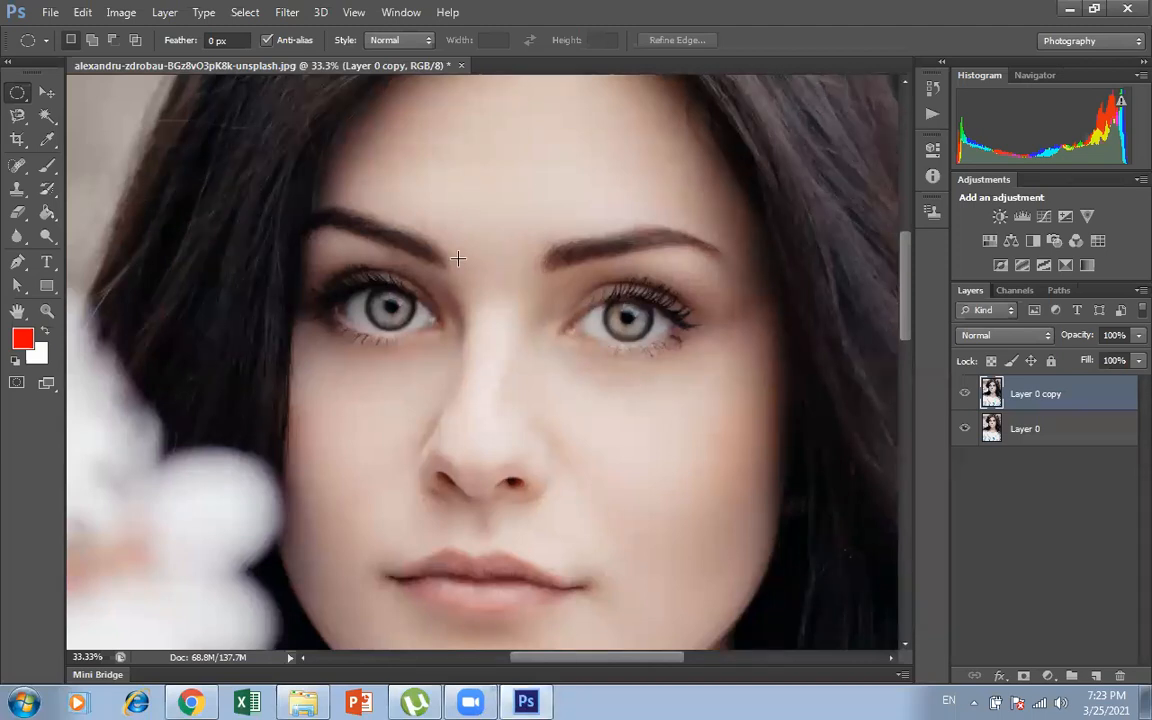
pyautogui.moveTo(458, 259); pyautogui.dragTo(584, 378)
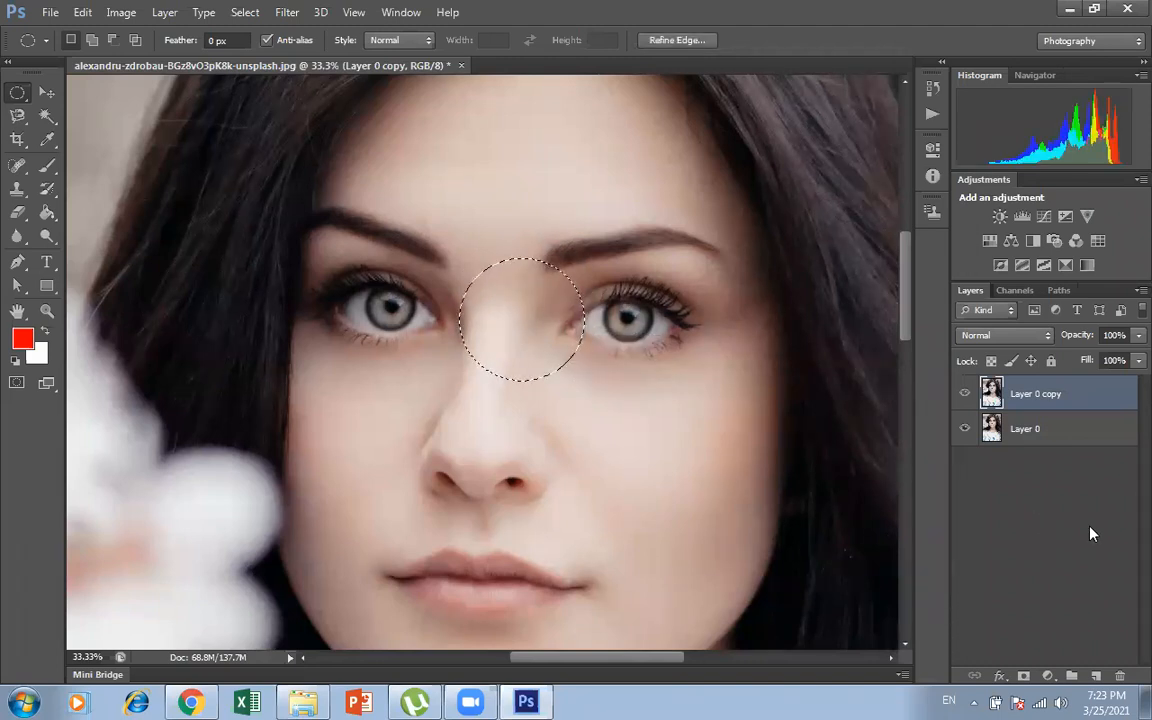
# Practise clearing the circular selection on the nose and bringing it back.
pyautogui.hotkey('ctrl', 'd')
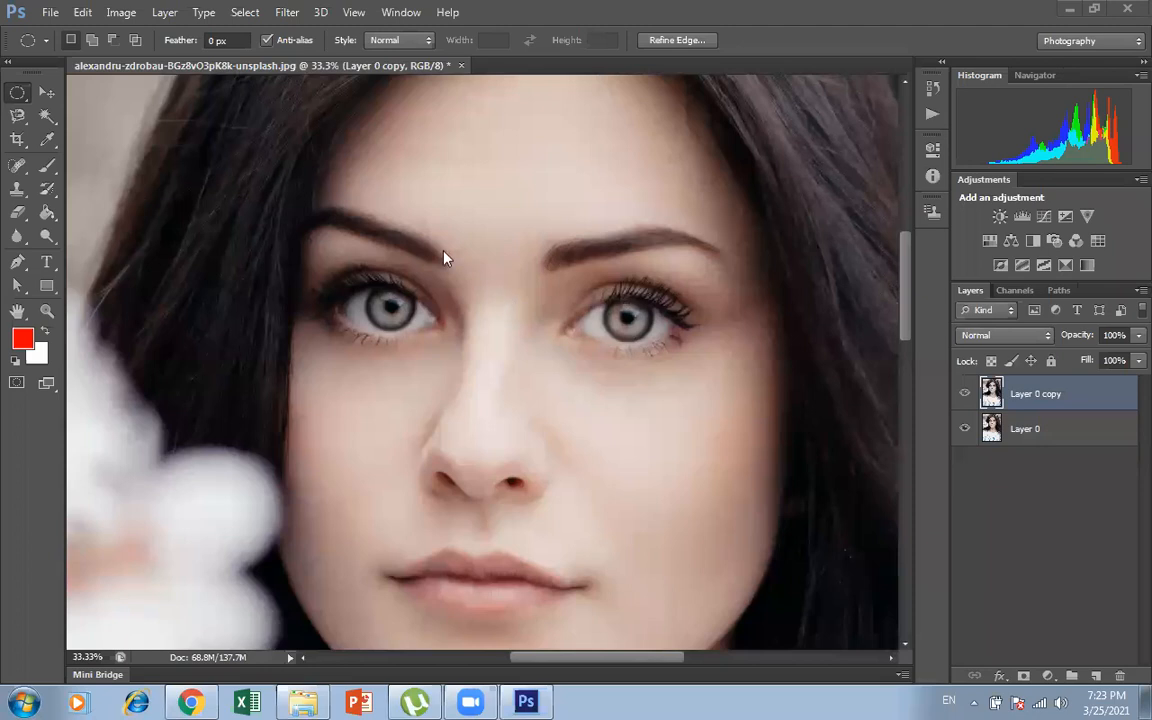
pyautogui.hotkey('ctrl', 'shift', 'd')
pyautogui.hotkey('ctrl', 'd')
pyautogui.hotkey('ctrl', 'z')
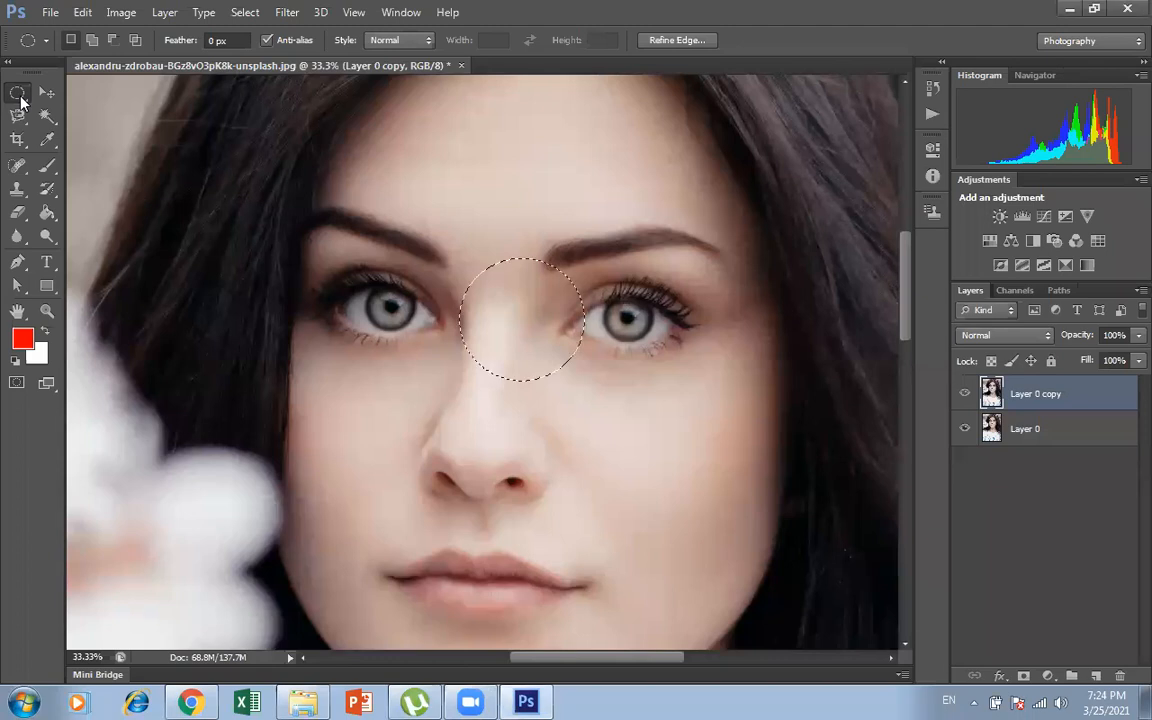
pyautogui.click(18, 94)
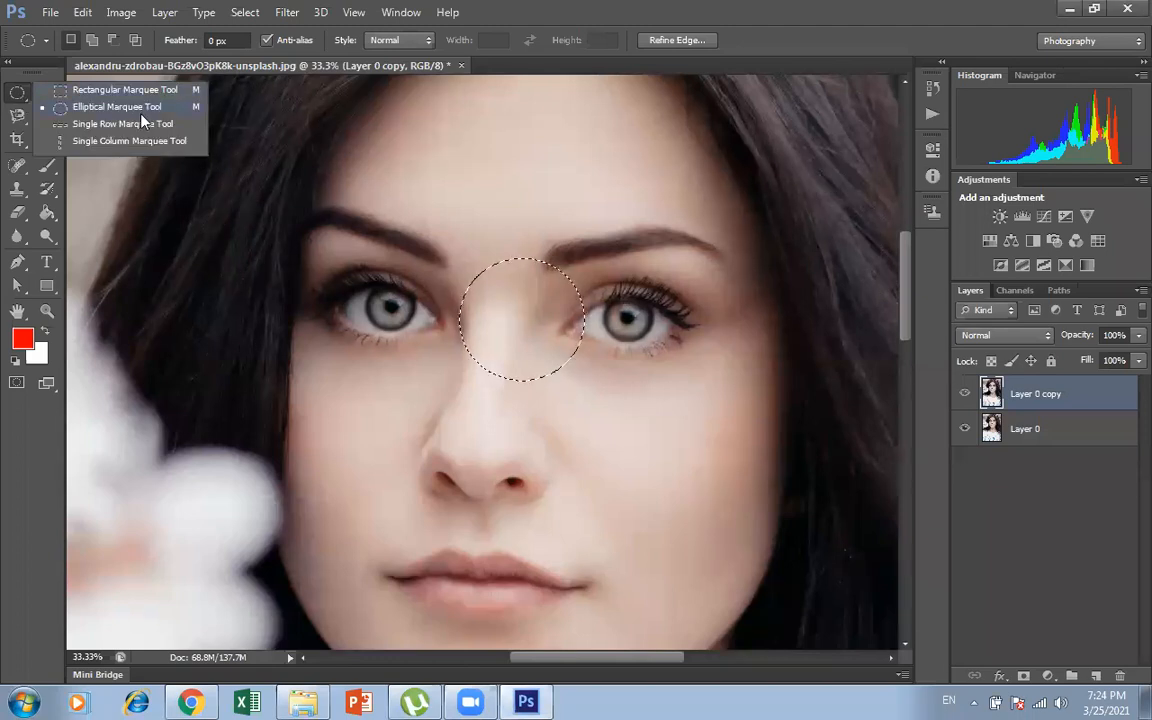
pyautogui.press('Escape')
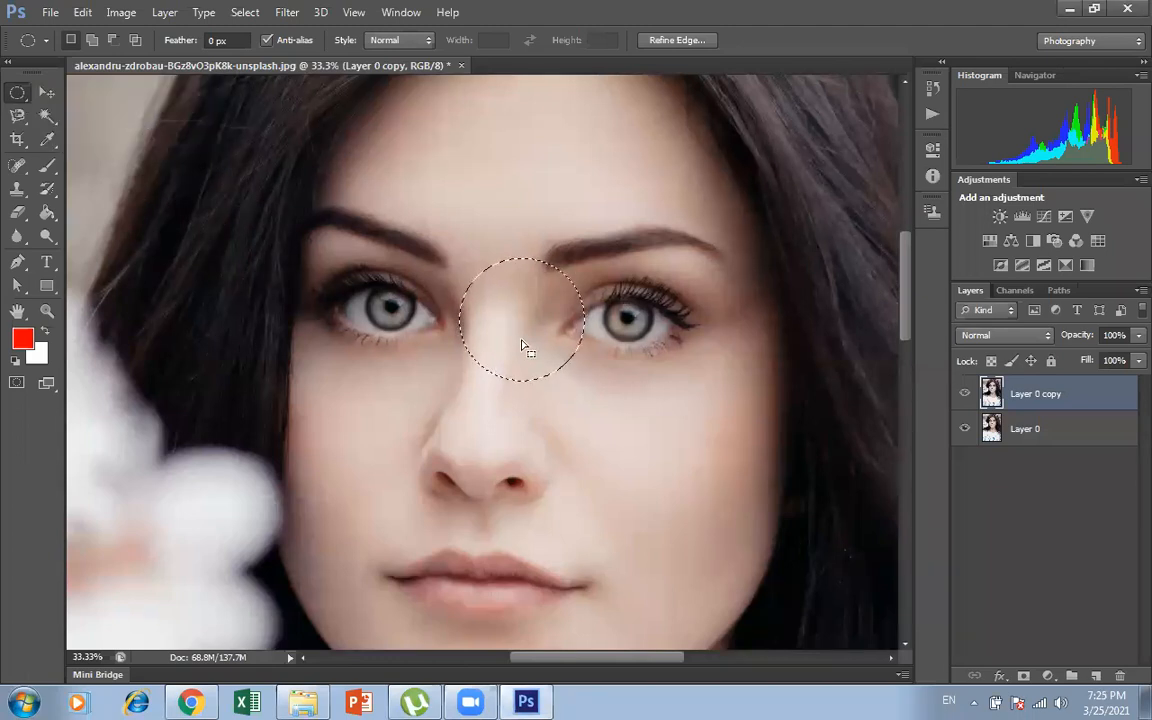
pyautogui.click(786, 382)
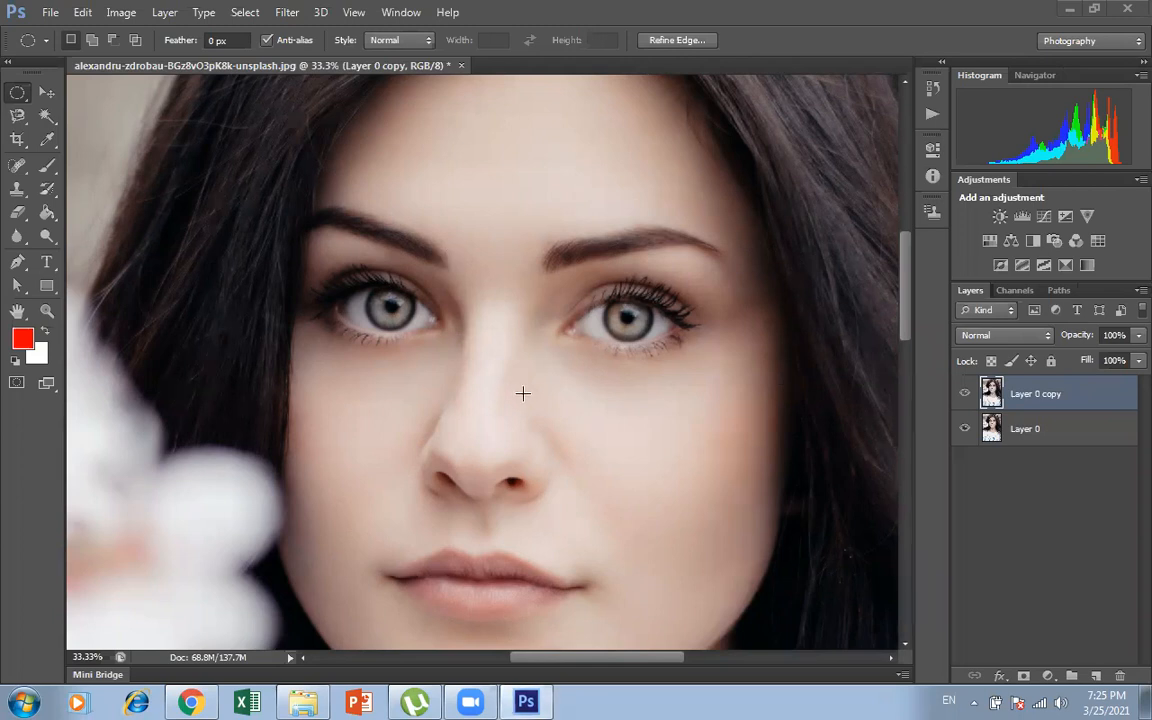
pyautogui.moveTo(460, 258); pyautogui.dragTo(567, 372)
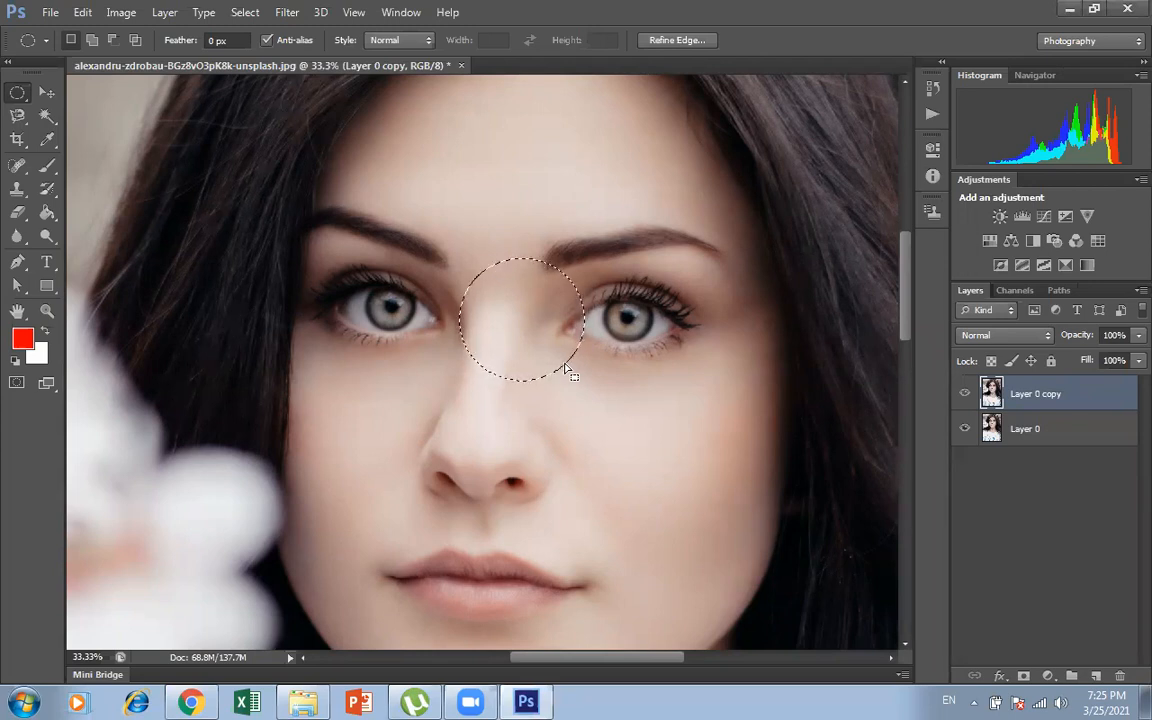
# Try a wide, flat elliptical selection across the eyebrows and replace it with a tall, narrow one alongside the nose.
pyautogui.click(404, 217)
pyautogui.moveTo(404, 217); pyautogui.dragTo(679, 243)
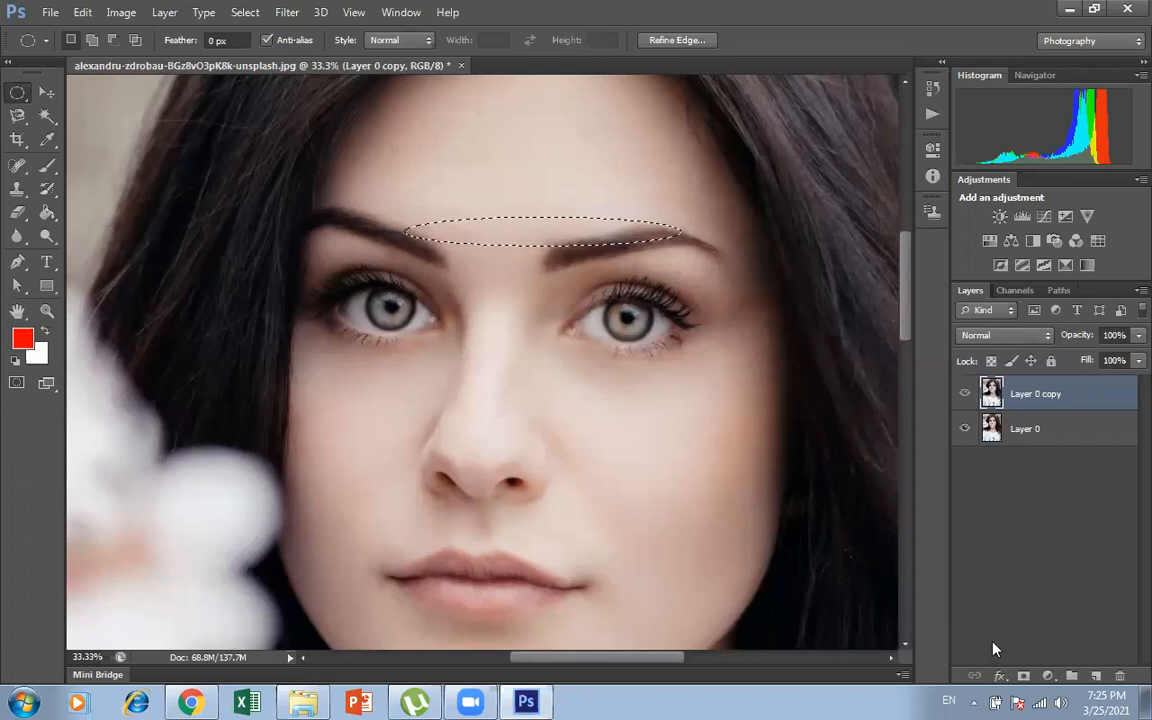
pyautogui.hotkey('ctrl', 'd')
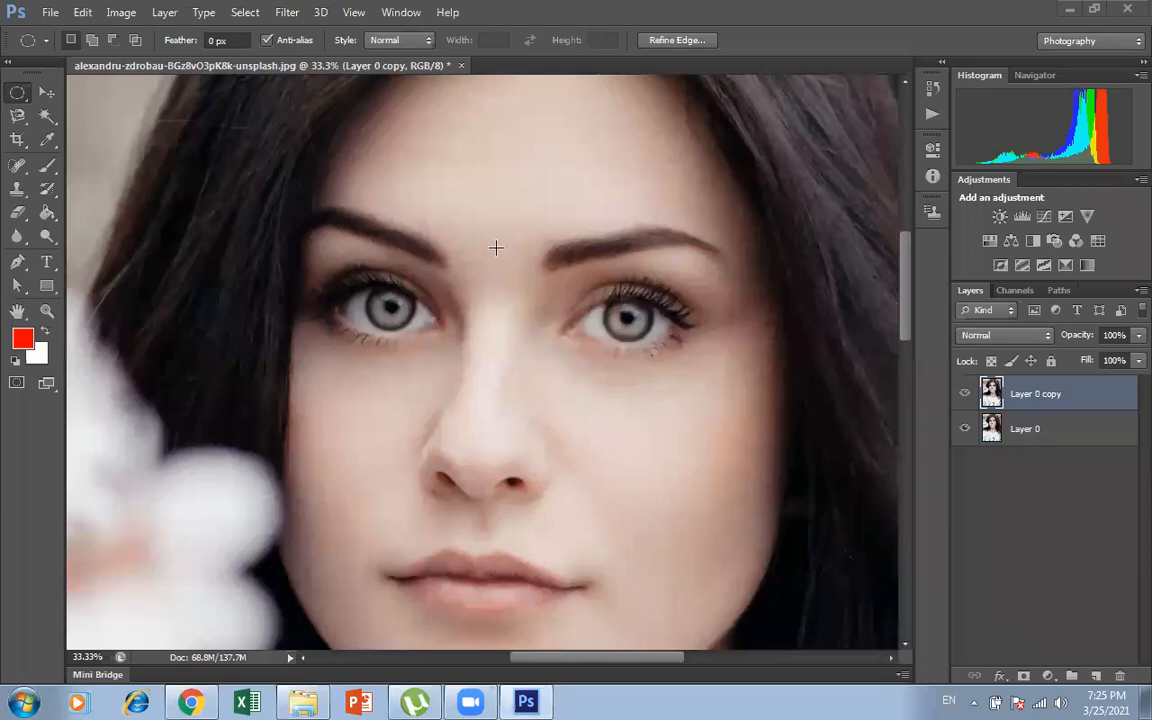
pyautogui.moveTo(519, 217); pyautogui.dragTo(557, 440)
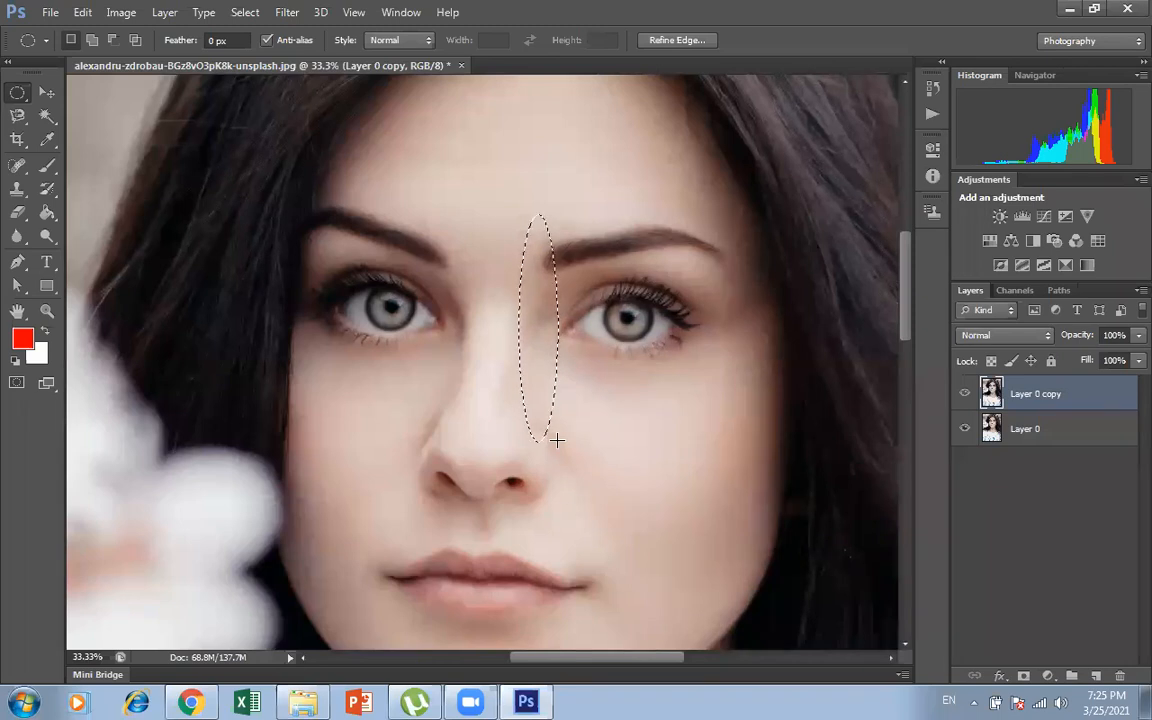
# Try replacing the elliptical selection with wide, flat ones across the eyes and a tall, narrow one along the nose.
pyautogui.click(422, 286)
pyautogui.moveTo(677, 338); pyautogui.dragTo(706, 328)
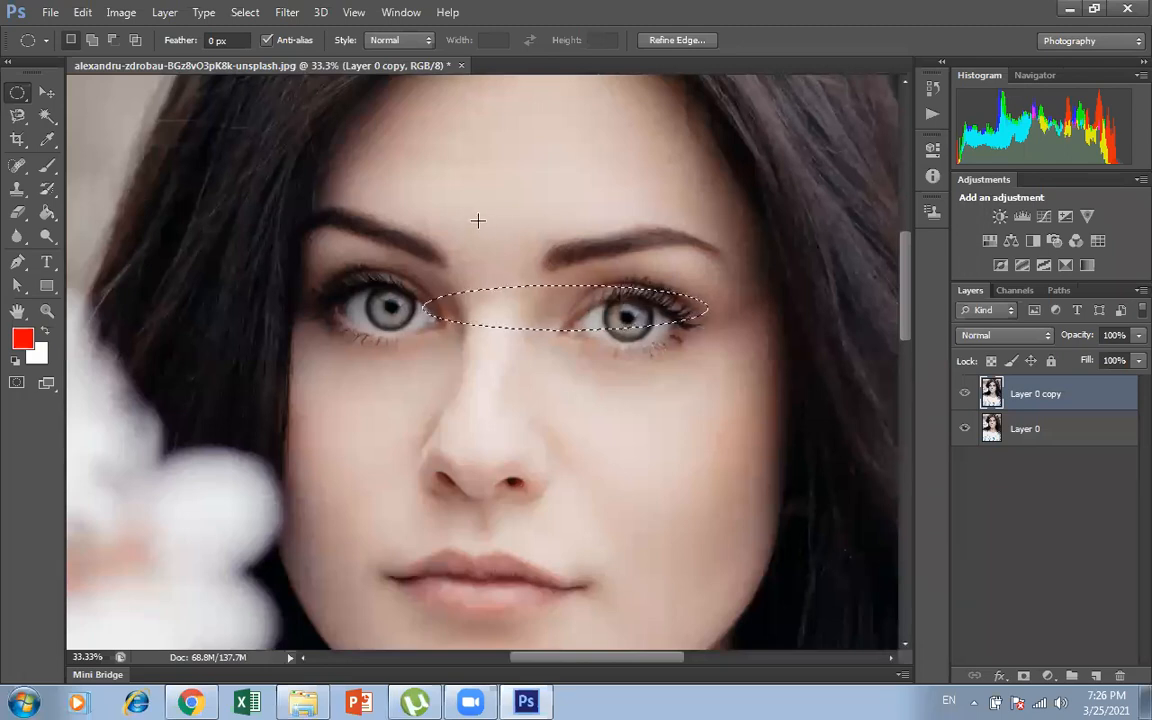
pyautogui.moveTo(472, 218); pyautogui.dragTo(501, 441)
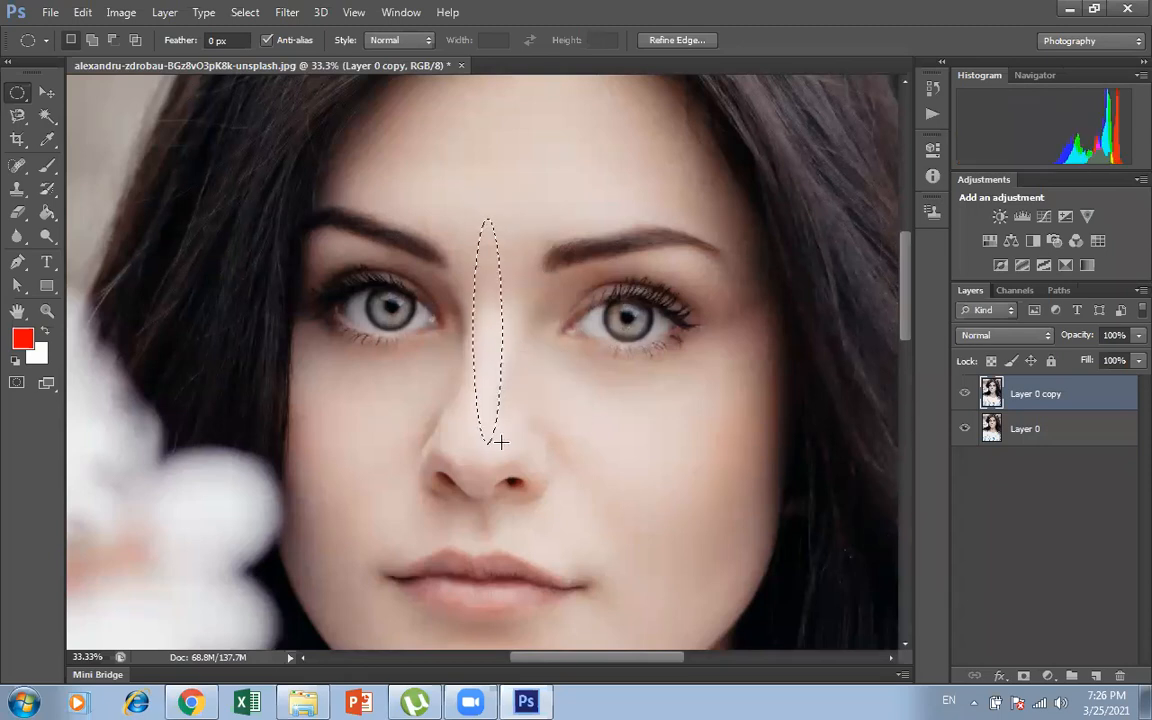
pyautogui.click(455, 286)
pyautogui.moveTo(512, 296); pyautogui.dragTo(728, 305)
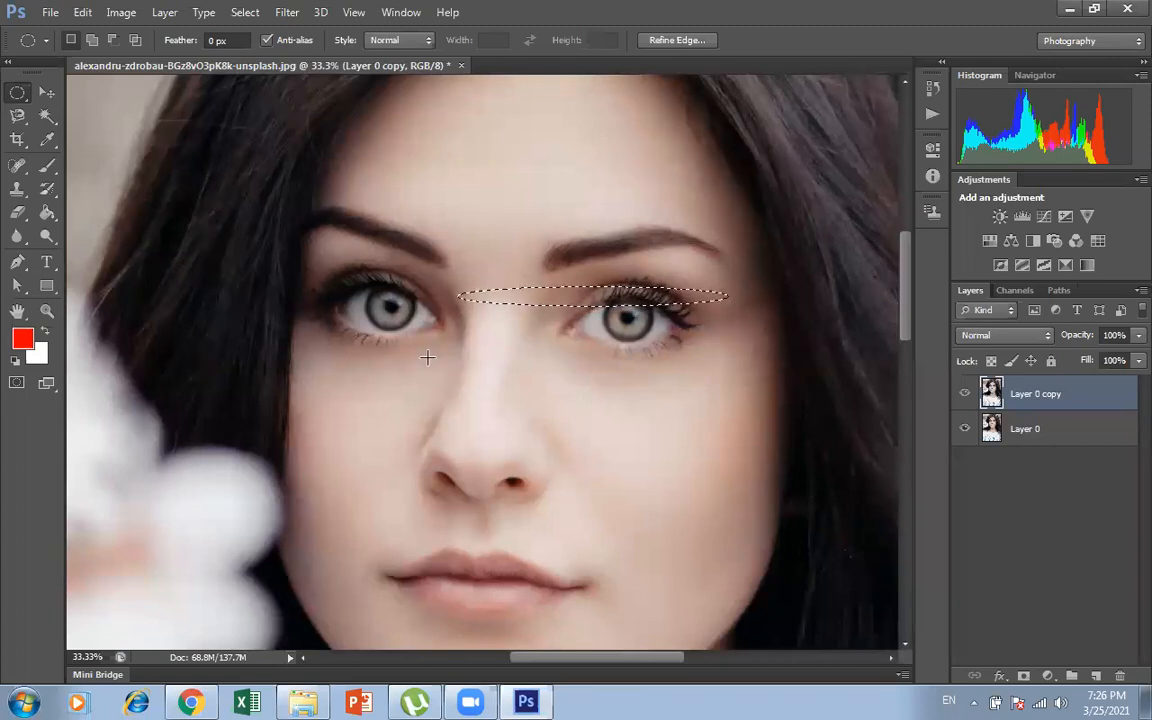
# Draw a circular selection around the whole nose, then practise clearing it and bringing it back.
pyautogui.moveTo(427, 360); pyautogui.dragTo(582, 516)
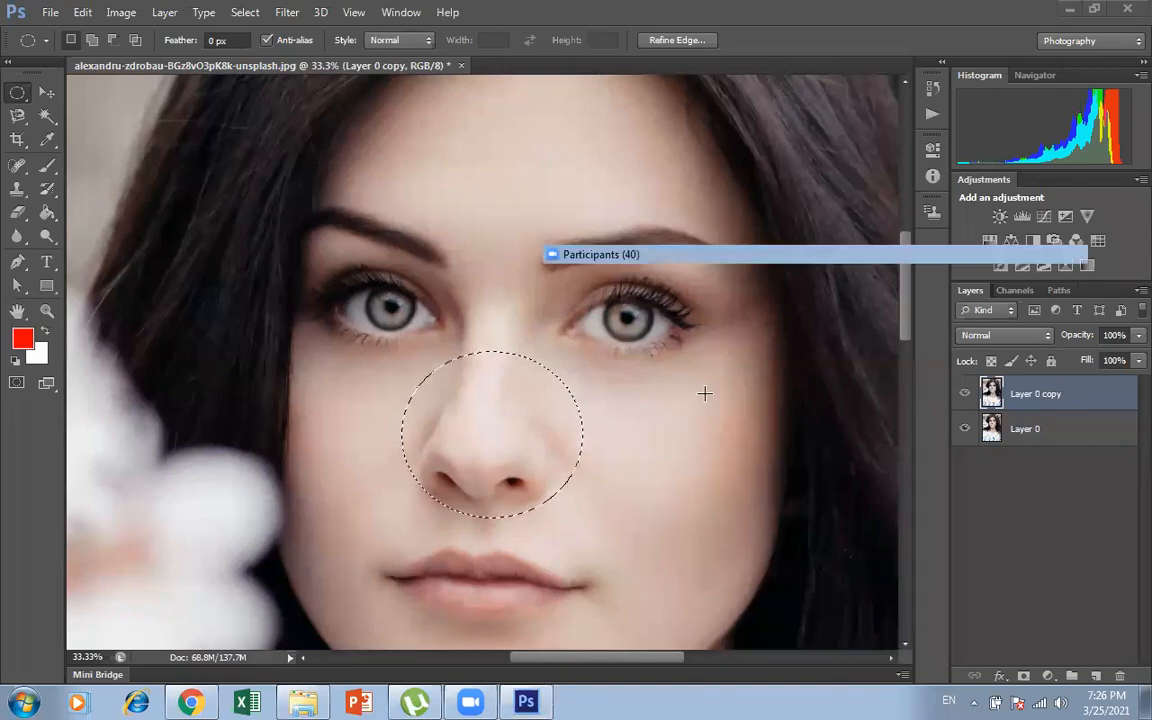
pyautogui.hotkey('ctrl', 'd')
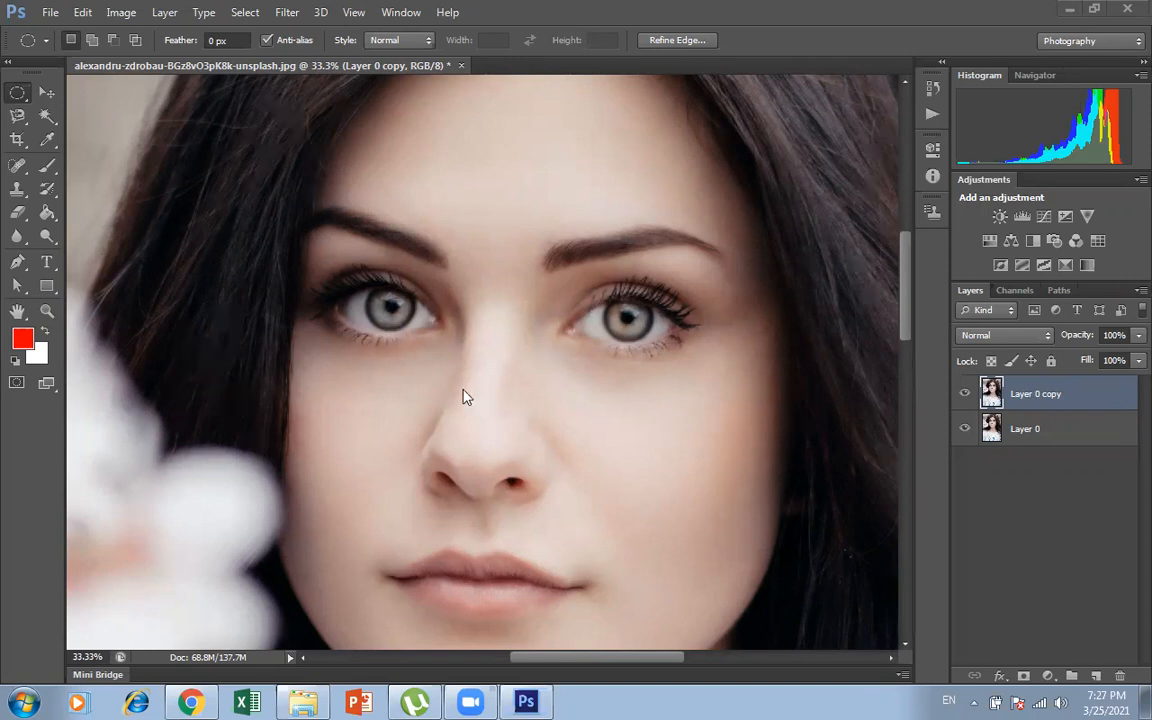
pyautogui.moveTo(403, 350); pyautogui.dragTo(585, 521)
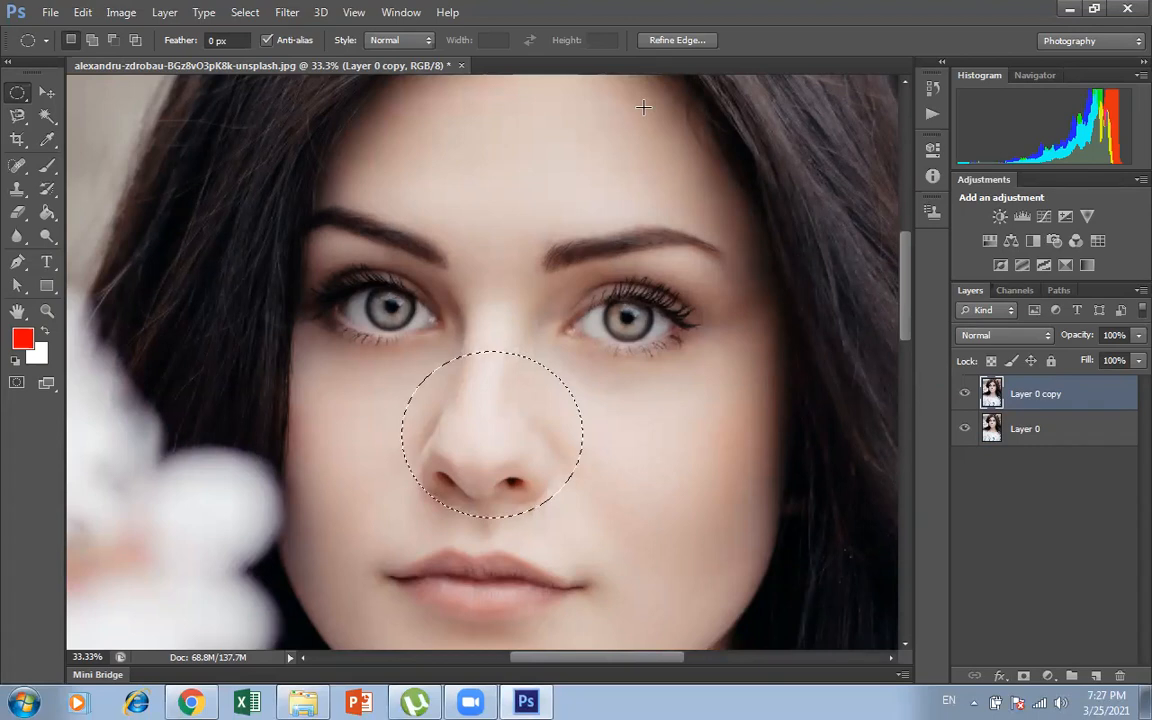
pyautogui.hotkey('ctrl', 'd')
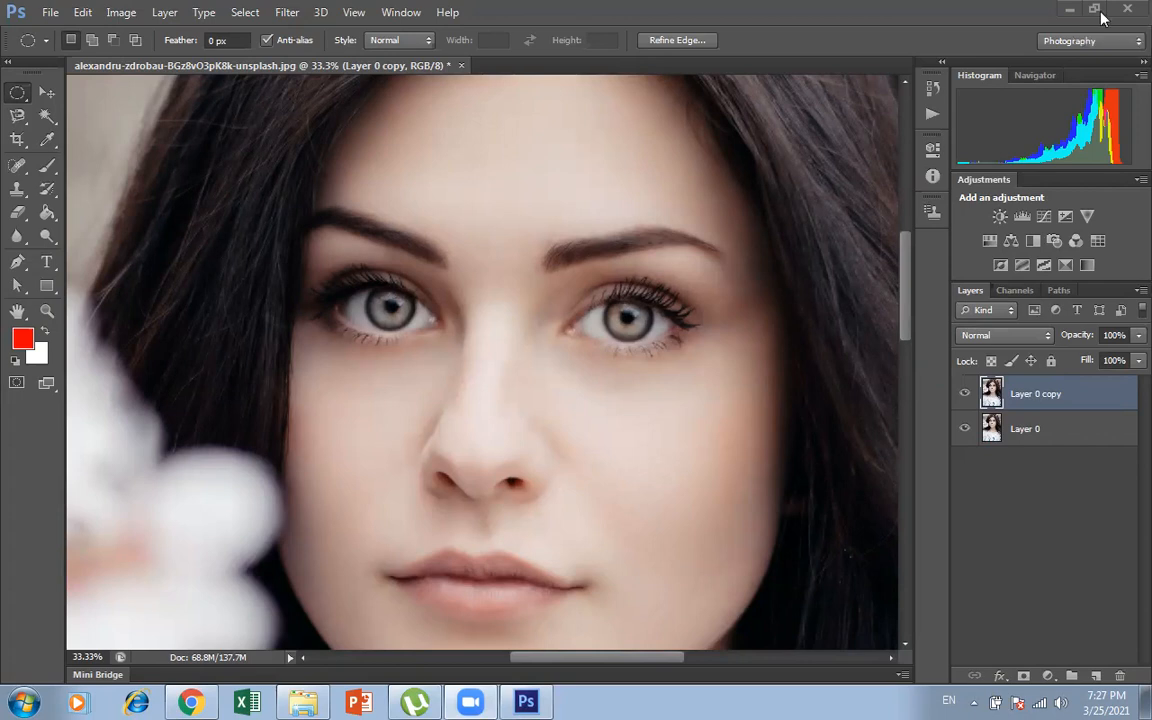
pyautogui.hotkey('ctrl', 'z')
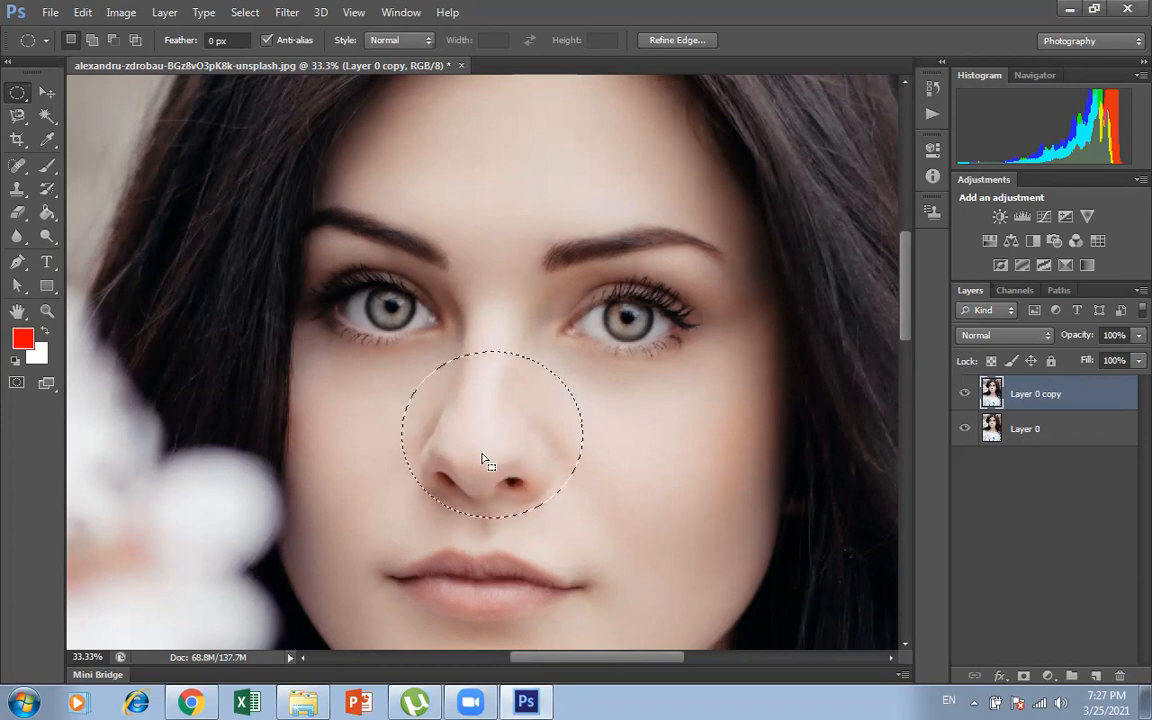
# Fill the circular nose selection with red using the Brush tool at 101 px and 100% hardness.
pyautogui.click(45, 168)
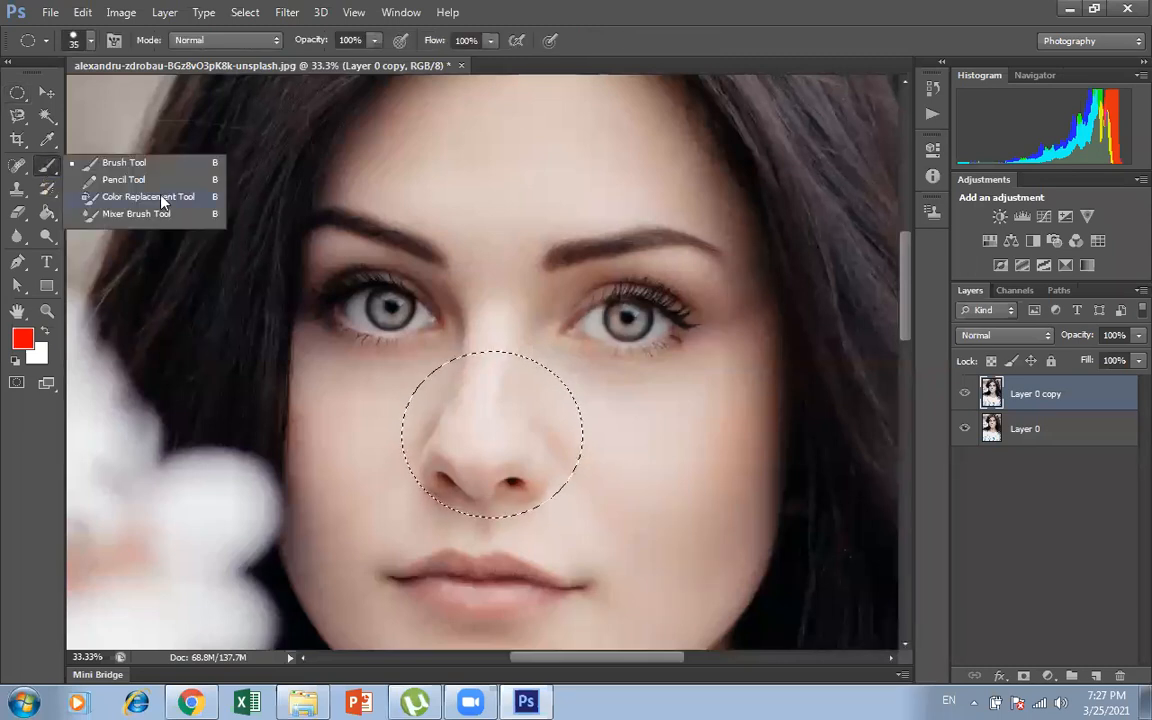
pyautogui.click(90, 42)
pyautogui.moveTo(57, 98); pyautogui.dragTo(114, 98)
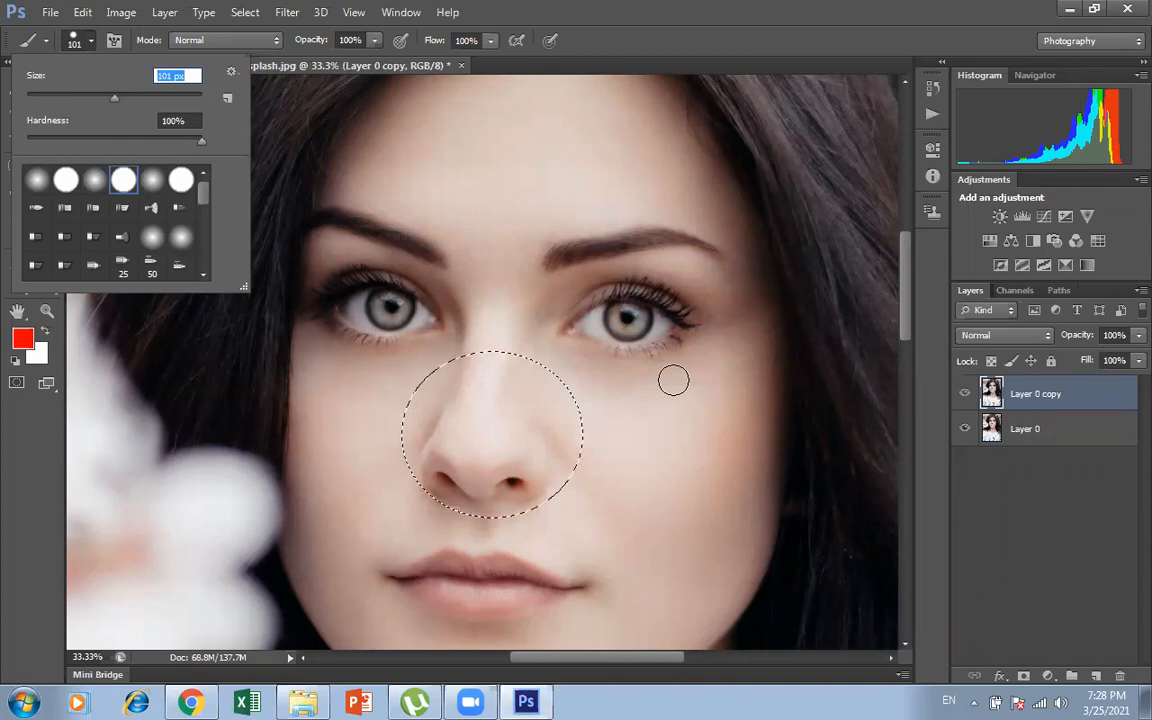
pyautogui.click(473, 441)
pyautogui.moveTo(553, 393); pyautogui.dragTo(450, 488)
pyautogui.moveTo(518, 409)
pyautogui.mouseDown()
pyautogui.moveTo(492, 392)
pyautogui.moveTo(549, 377)
pyautogui.mouseUp()
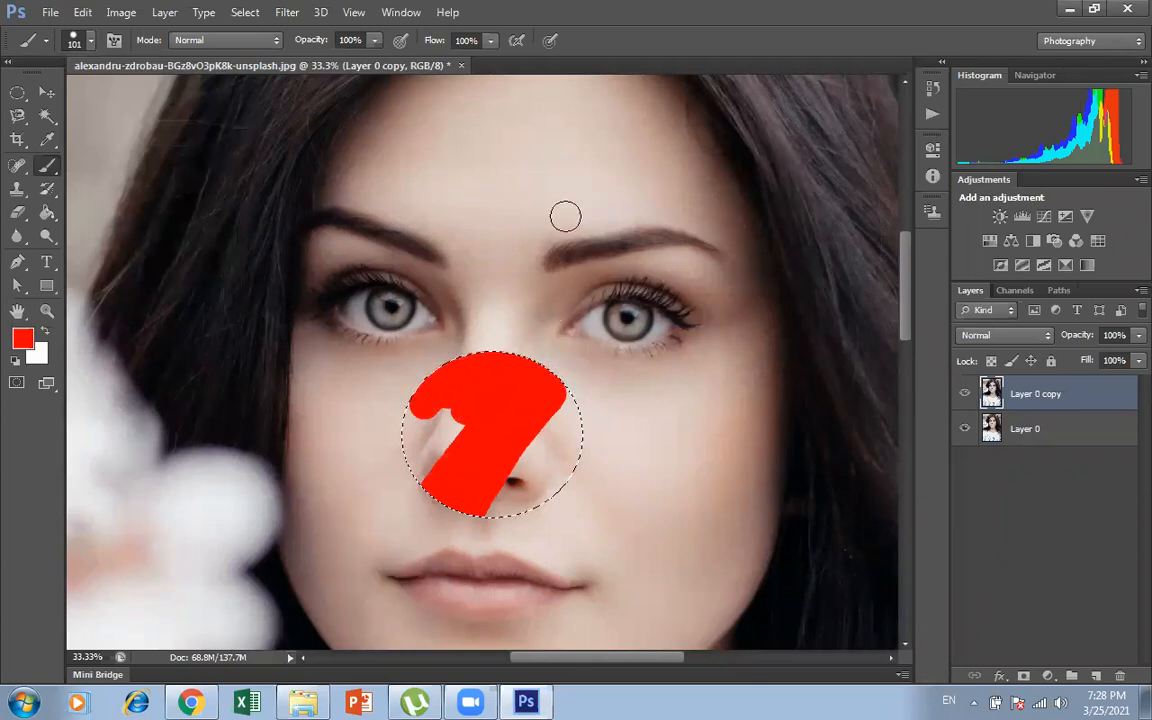
pyautogui.moveTo(437, 437)
pyautogui.mouseDown()
pyautogui.moveTo(356, 519)
pyautogui.moveTo(389, 427)
pyautogui.moveTo(419, 486)
pyautogui.mouseUp()
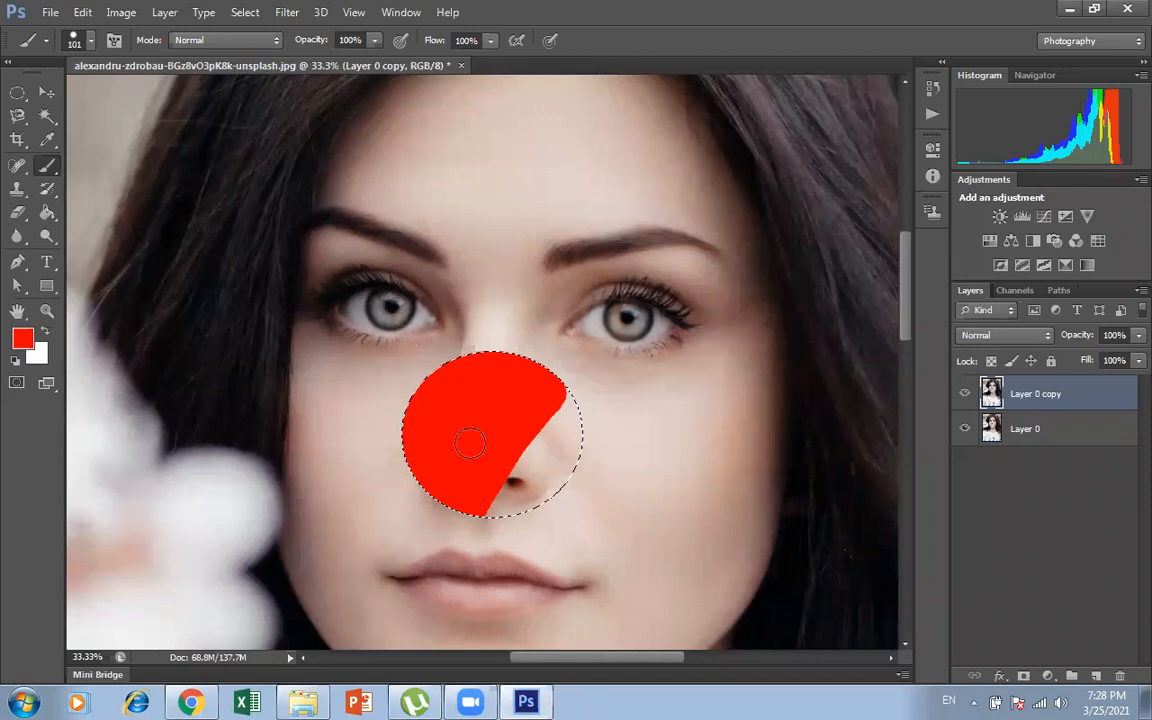
pyautogui.moveTo(470, 443); pyautogui.dragTo(478, 535)
pyautogui.moveTo(570, 480); pyautogui.dragTo(550, 418)
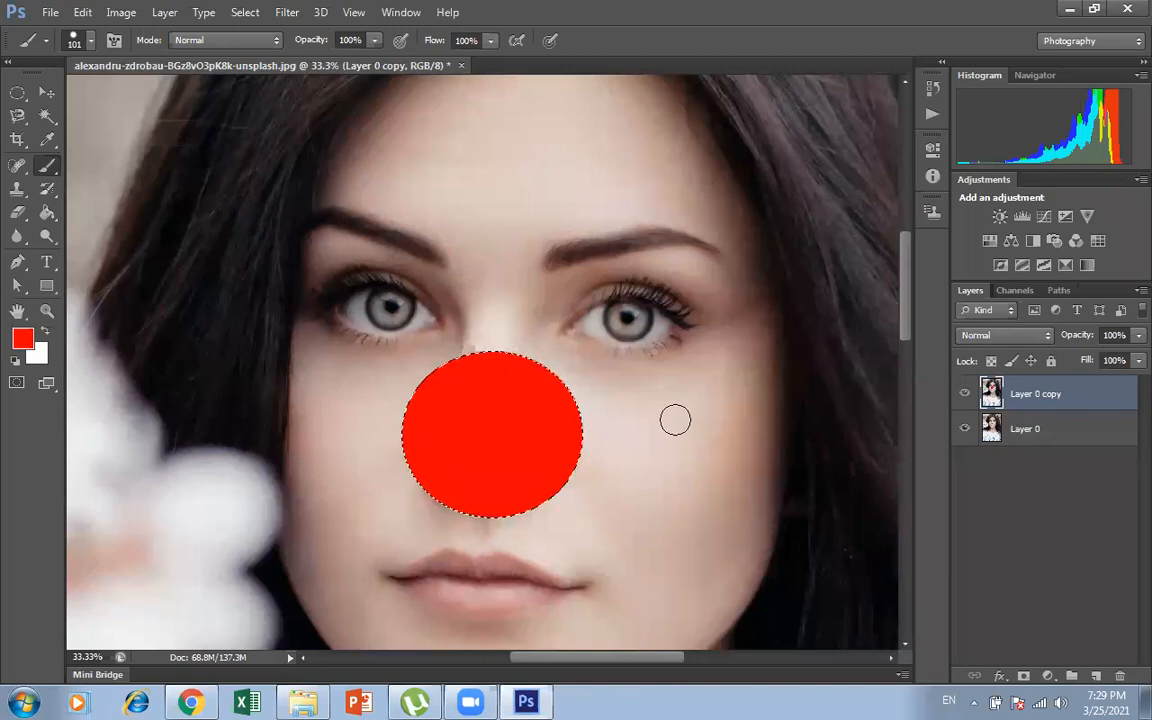
# Deselect the painted circle, then step back to undo the red brush strokes and the circular nose selection.
pyautogui.hotkey('ctrl', 'd')
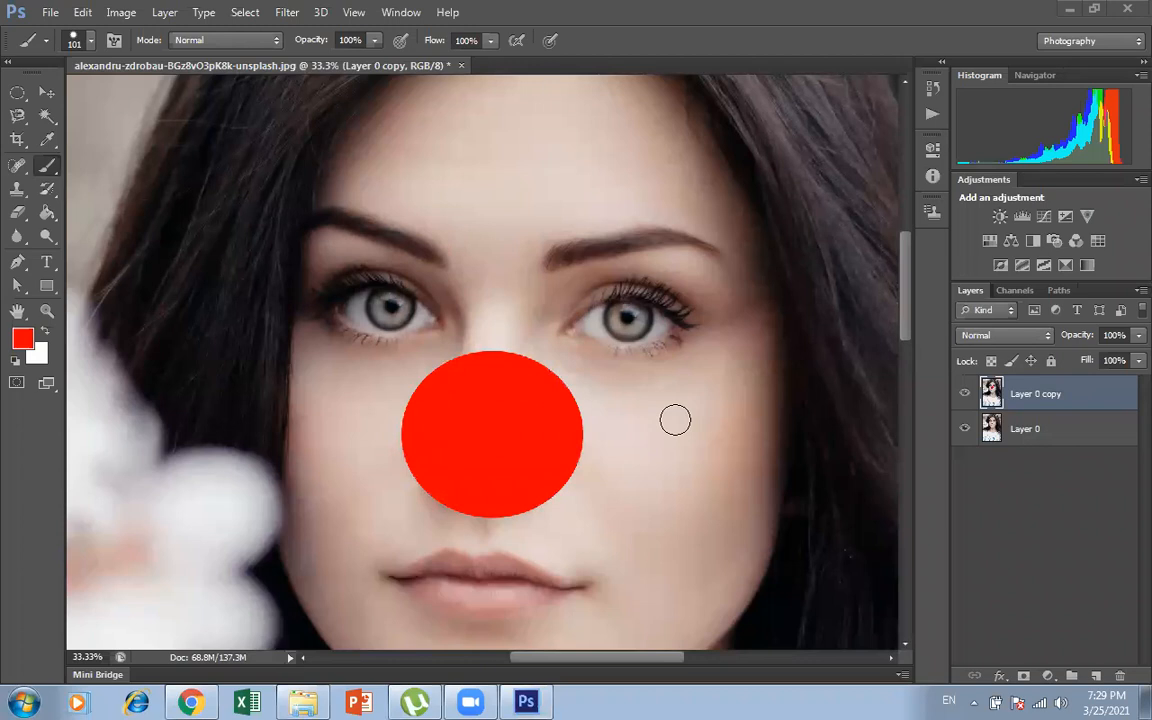
pyautogui.click(42, 97)
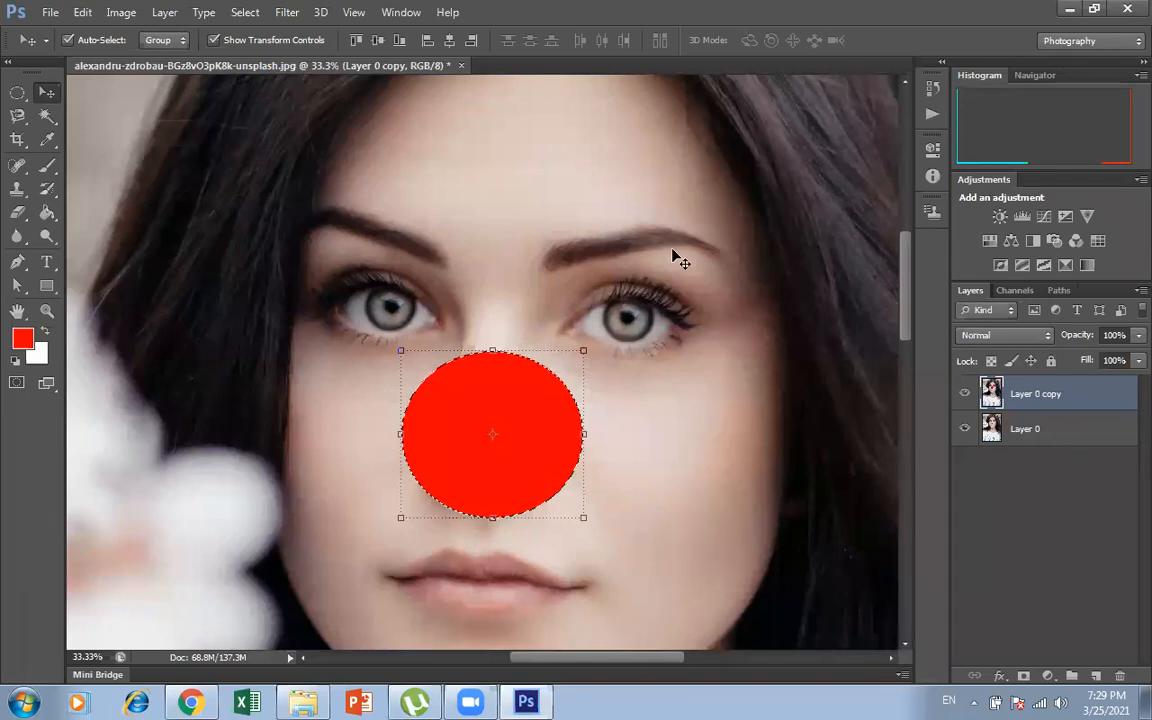
pyautogui.hotkey('ctrl', 'alt', 'z')
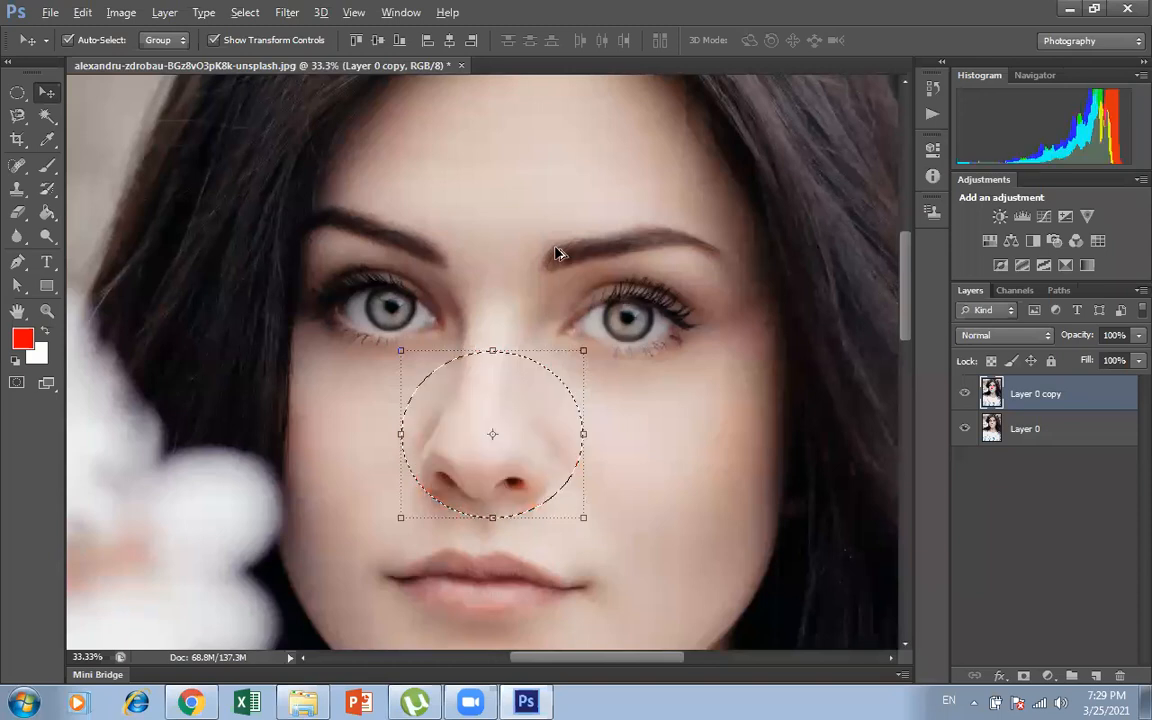
pyautogui.hotkey('ctrl', 'alt', 'z')
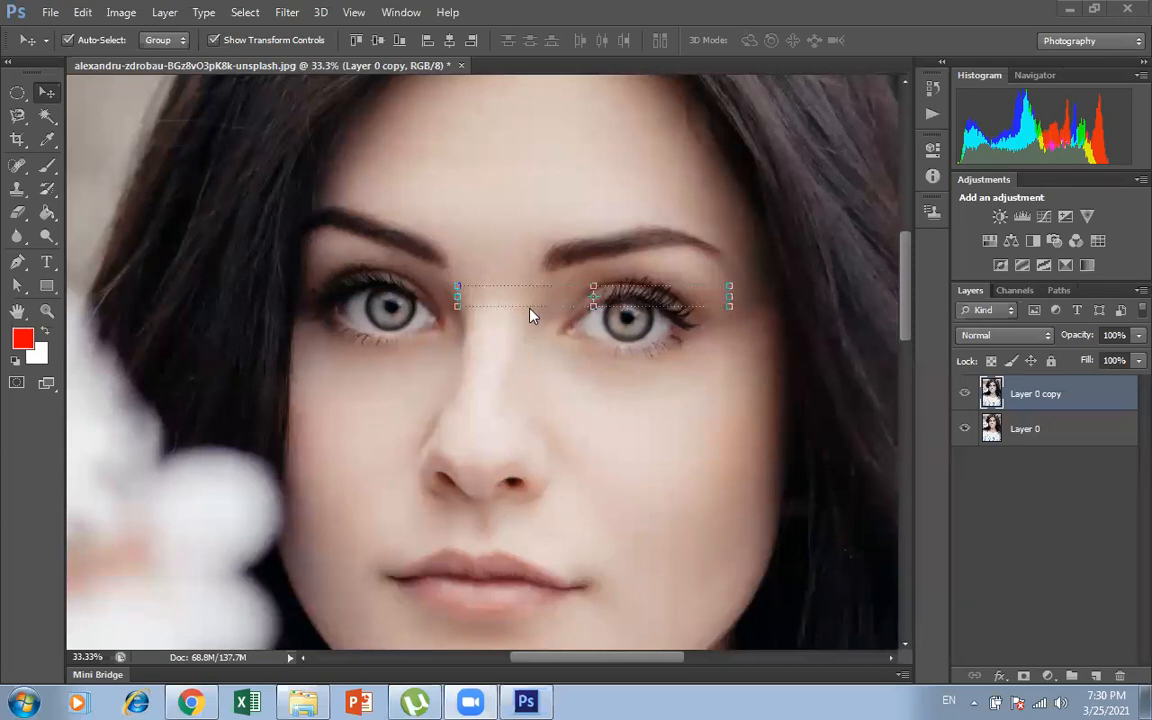
# Draw a rectangular selection over the nose and cheek with the Rectangular Marquee tool and paint red inside it with the Brush.
pyautogui.click(18, 93)
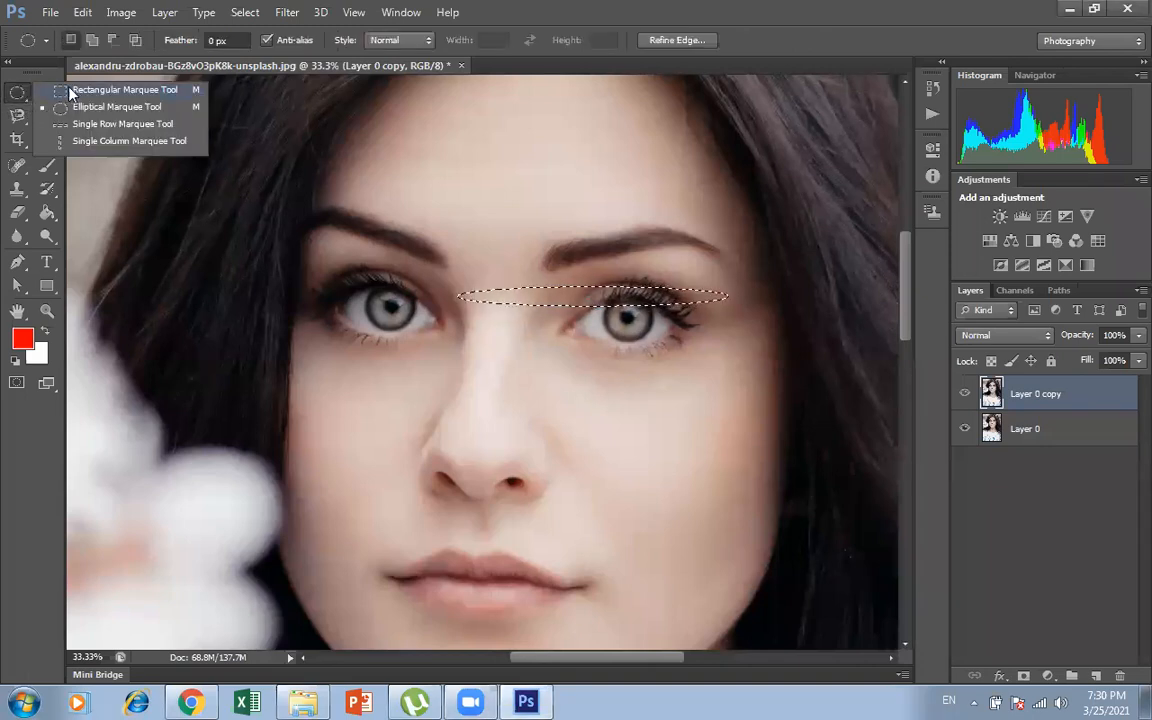
pyautogui.click(70, 91)
pyautogui.moveTo(437, 325); pyautogui.dragTo(645, 550)
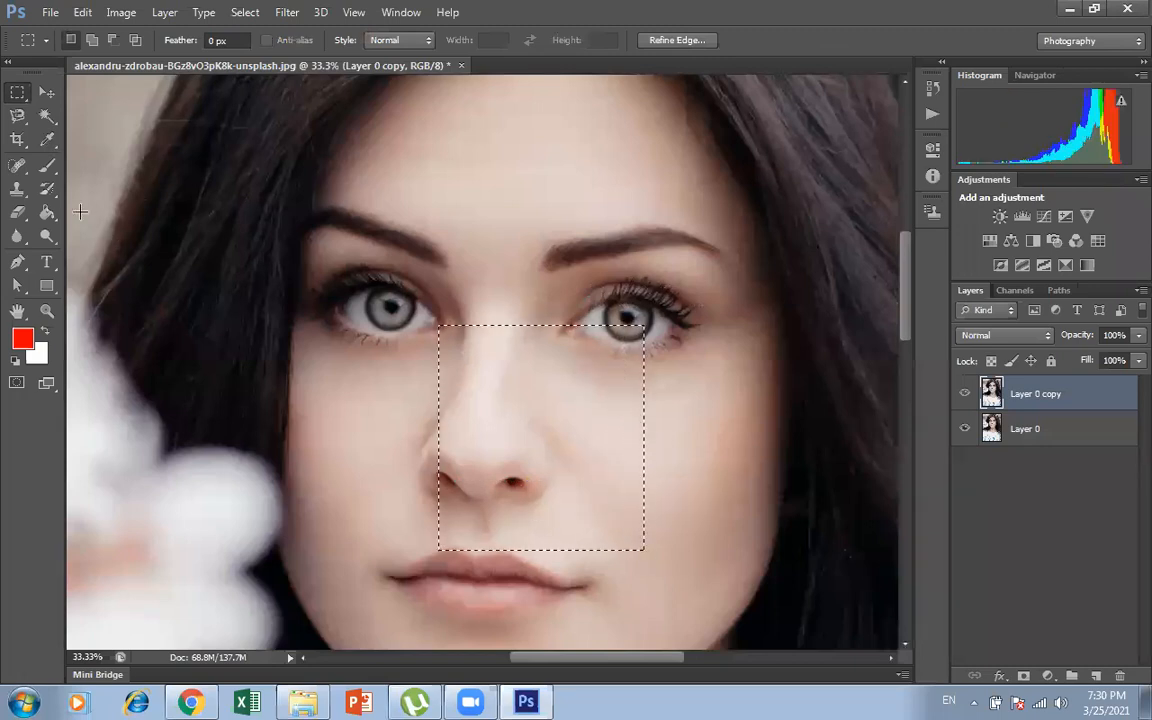
pyautogui.click(47, 165)
pyautogui.moveTo(531, 376)
pyautogui.mouseDown()
pyautogui.moveTo(342, 457)
pyautogui.moveTo(542, 342)
pyautogui.moveTo(300, 491)
pyautogui.moveTo(488, 385)
pyautogui.moveTo(589, 454)
pyautogui.moveTo(468, 491)
pyautogui.moveTo(574, 569)
pyautogui.moveTo(565, 392)
pyautogui.moveTo(589, 308)
pyautogui.moveTo(591, 321)
pyautogui.moveTo(520, 339)
pyautogui.moveTo(697, 335)
pyautogui.mouseUp()
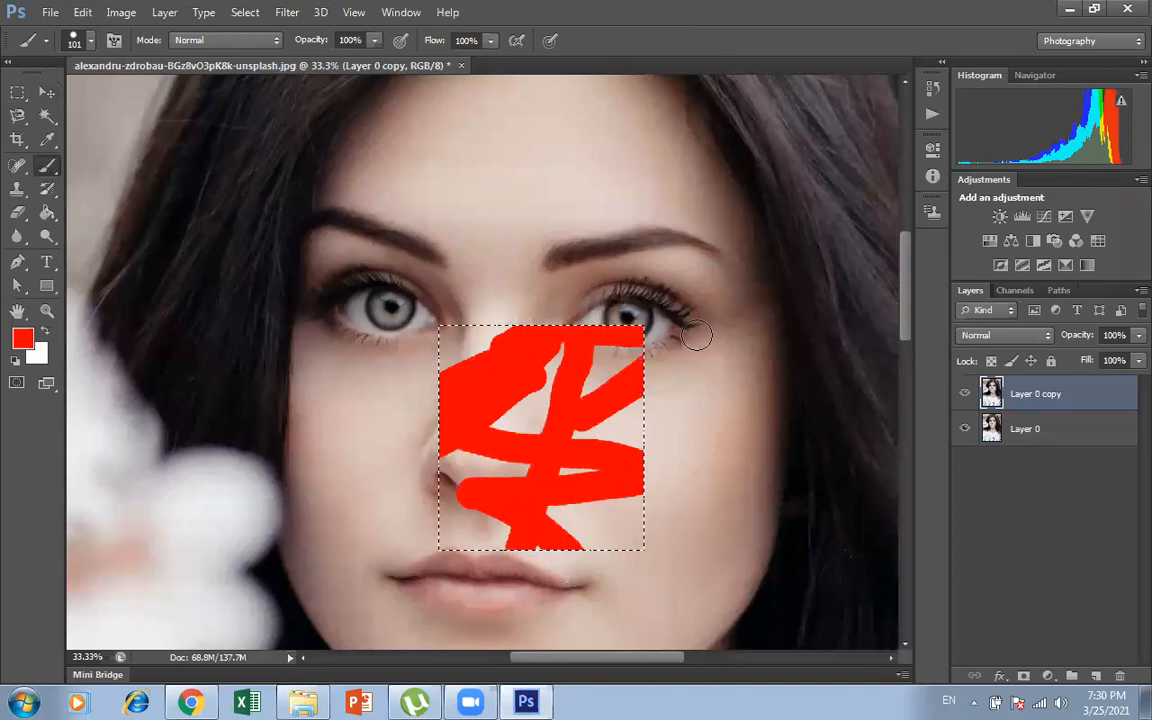
pyautogui.moveTo(700, 227)
pyautogui.mouseDown()
pyautogui.moveTo(440, 420)
pyautogui.moveTo(501, 418)
pyautogui.moveTo(472, 378)
pyautogui.moveTo(668, 375)
pyautogui.moveTo(560, 460)
pyautogui.moveTo(620, 447)
pyautogui.moveTo(632, 420)
pyautogui.mouseUp()
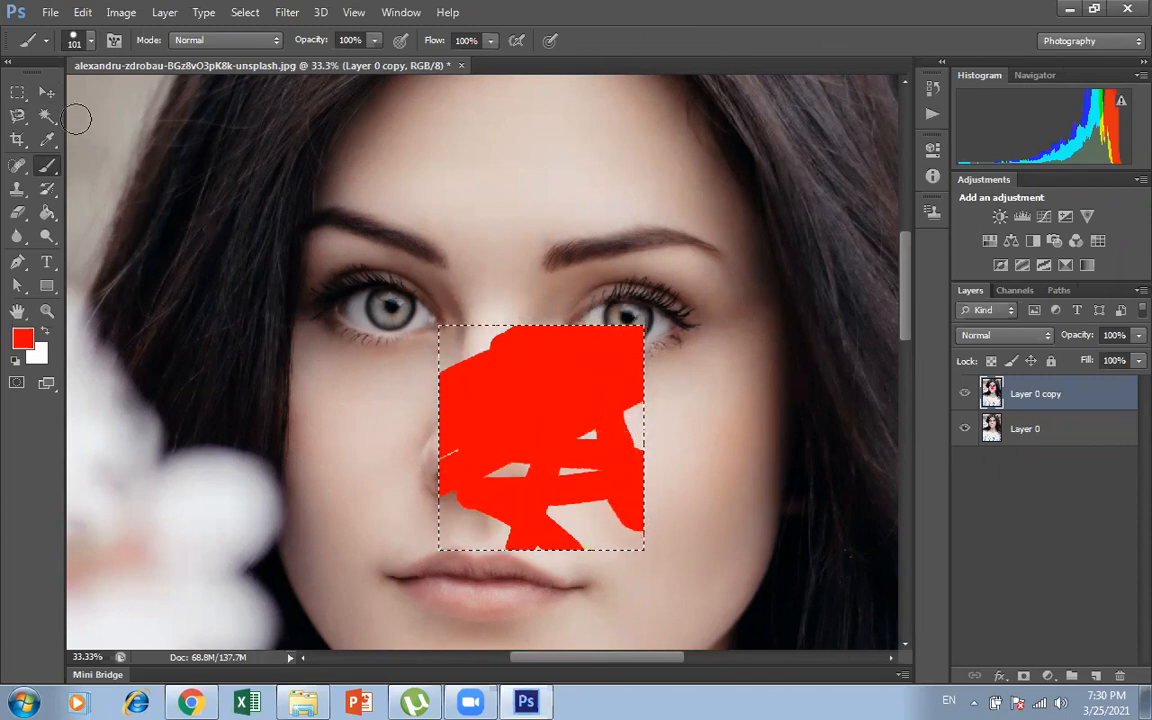
# Undo the red paint and the rectangular selection, then clear the remaining elliptical selection.
pyautogui.click(45, 90)
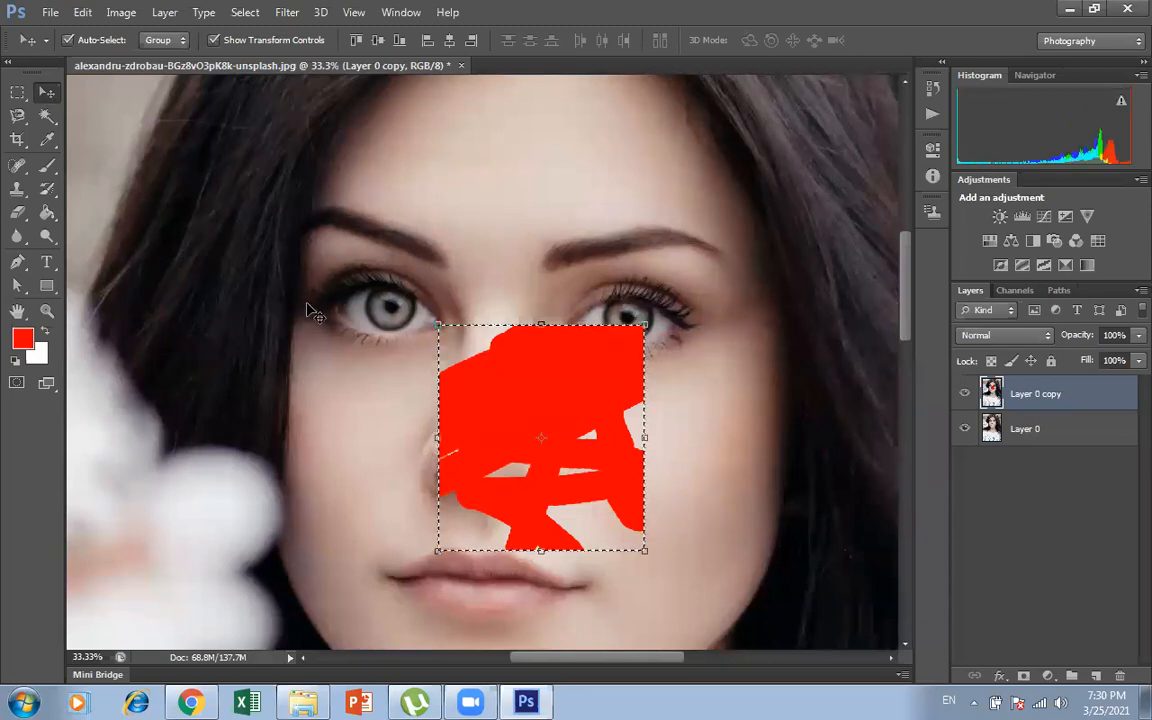
pyautogui.press('Delete')
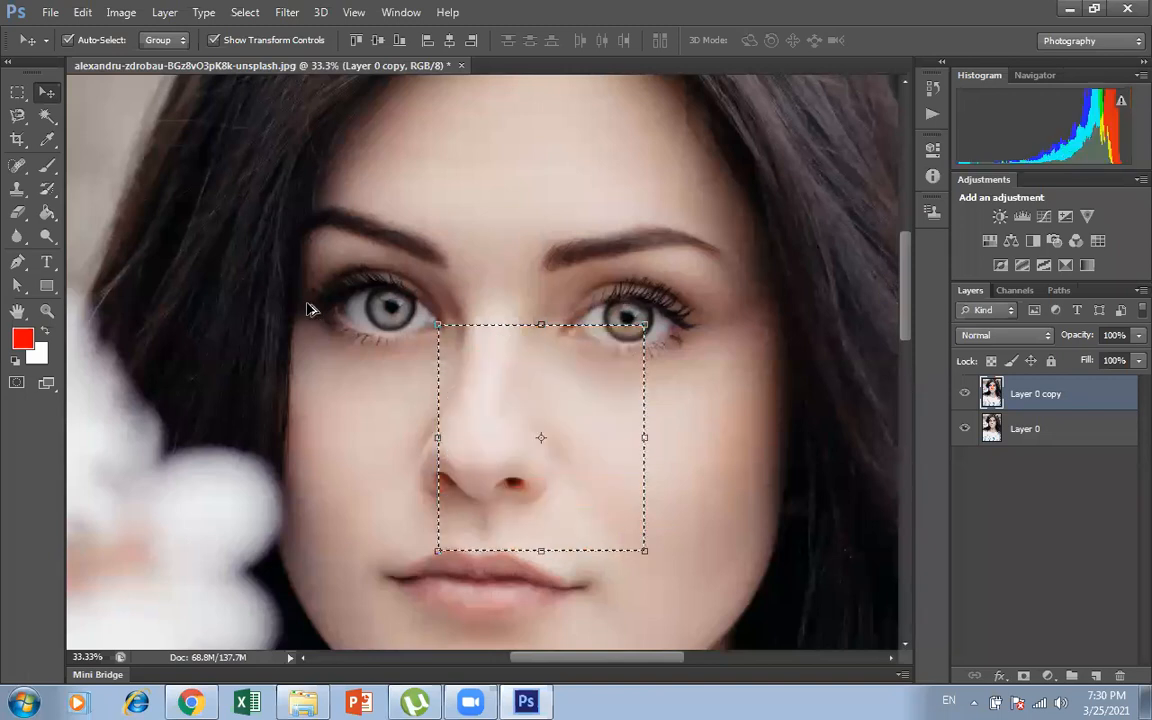
pyautogui.hotkey('ctrl', 'alt', 'z')
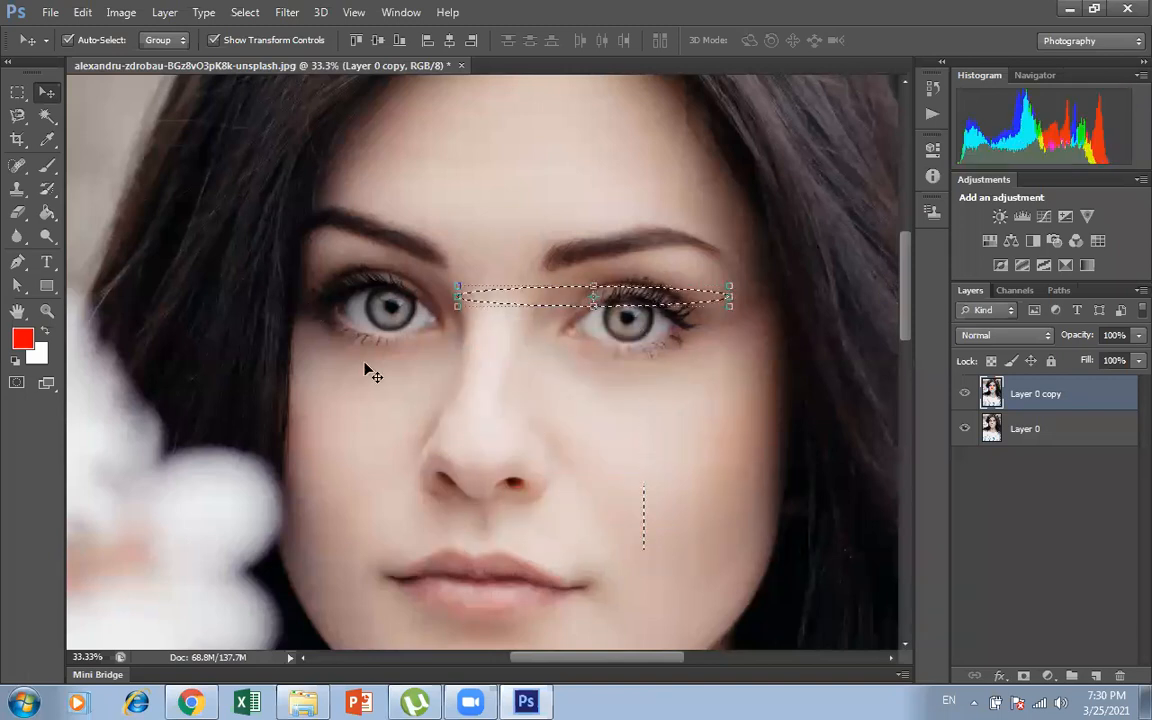
pyautogui.hotkey('ctrl', 'd')
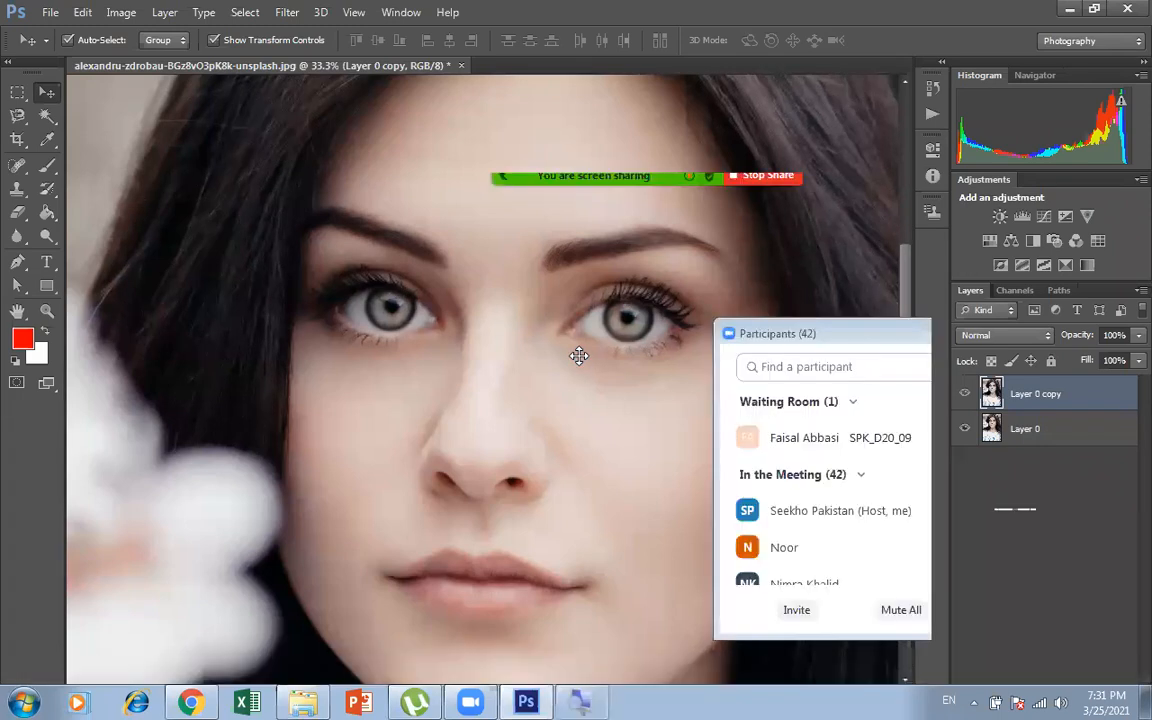
pyautogui.press('super+plus')
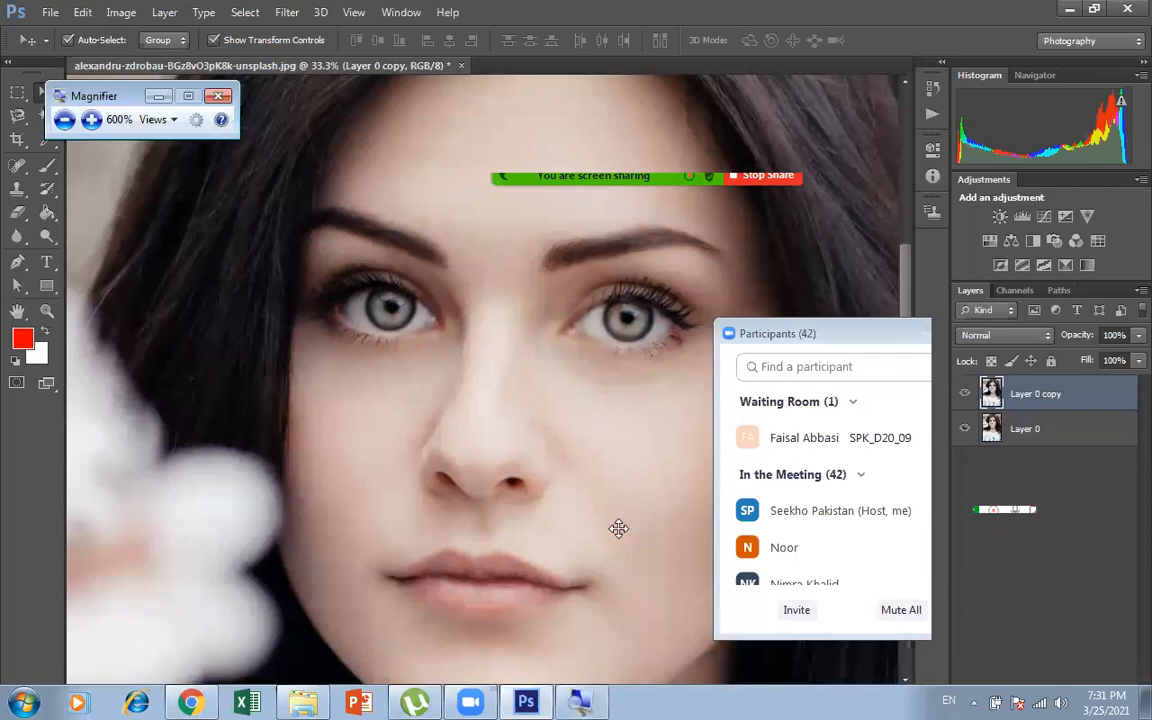
pyautogui.click(582, 701)
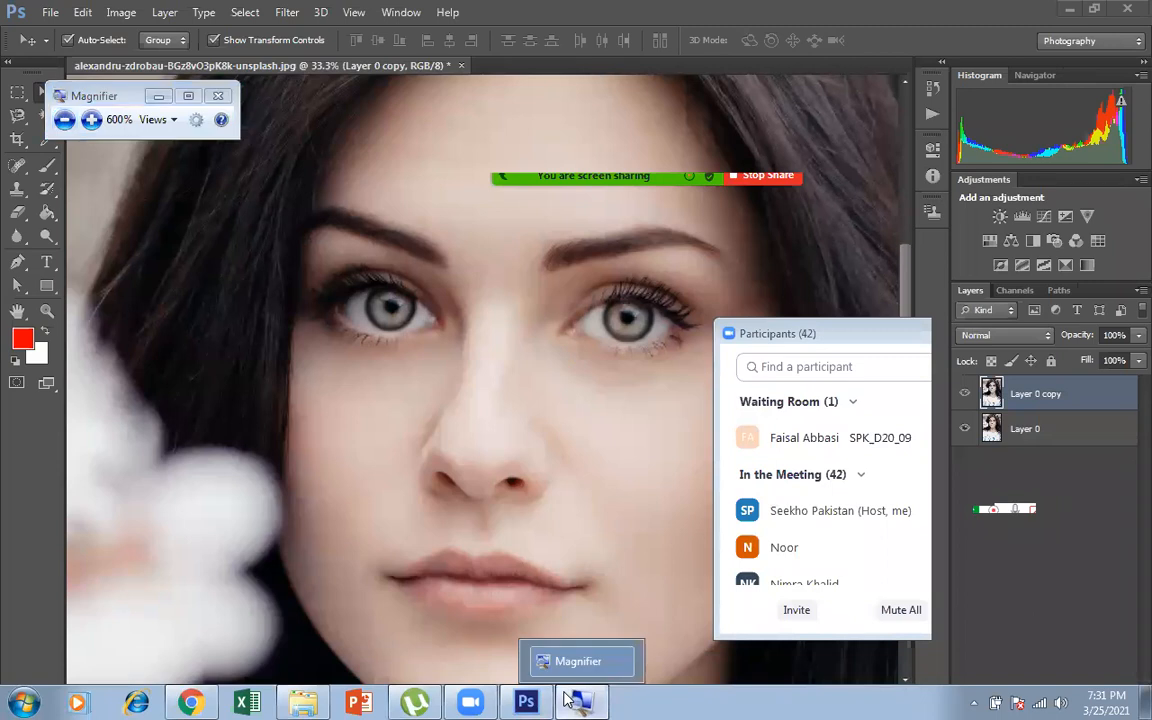
pyautogui.click(582, 701)
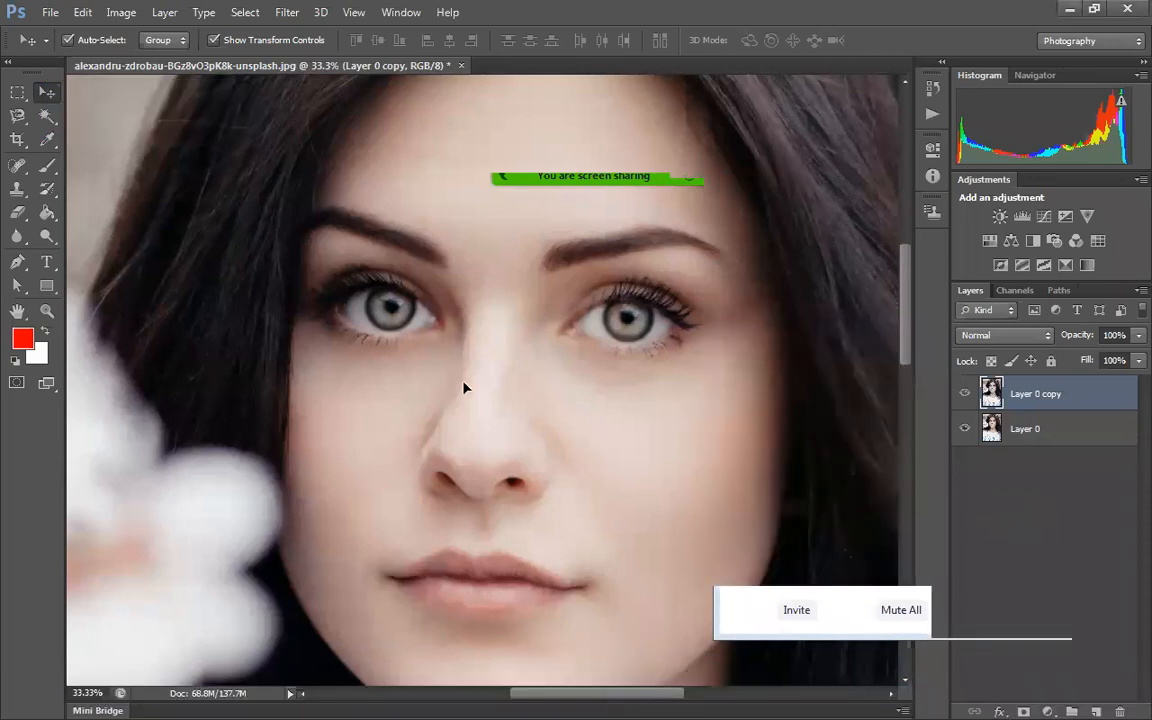
# Draw a circular selection around the iris of the photo's left-hand eye with the Elliptical Marquee tool and shift it to fit the iris.
pyautogui.hotkey('ctrl', '+')
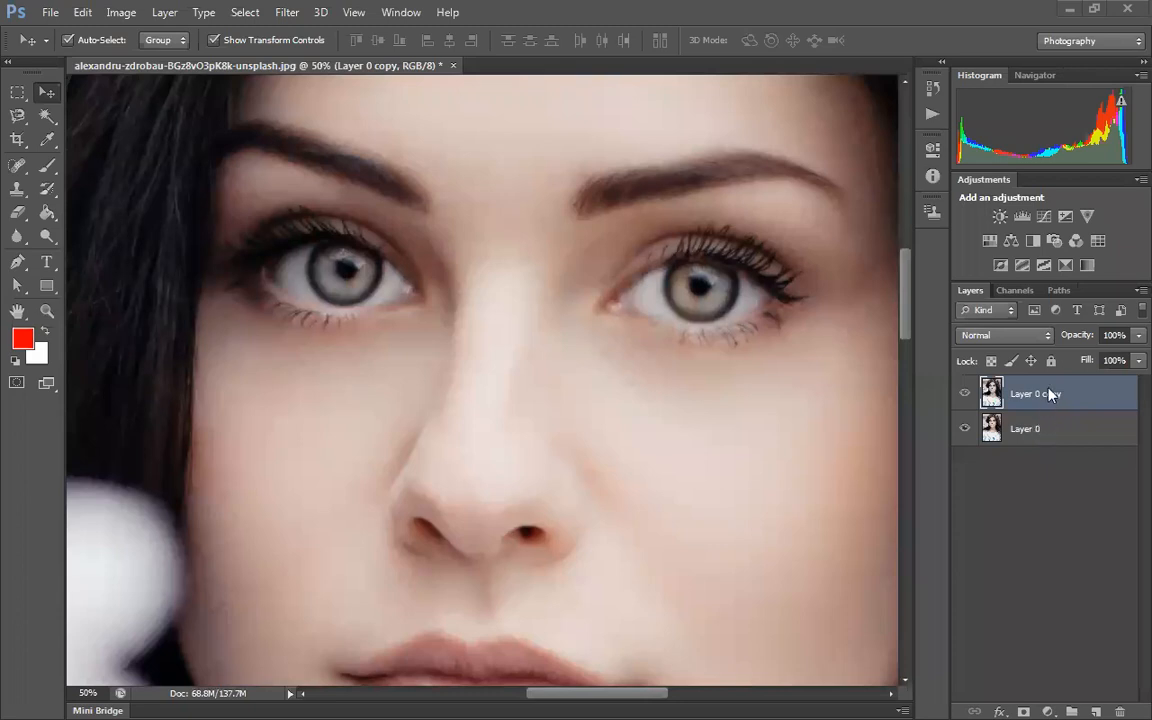
pyautogui.click(18, 94)
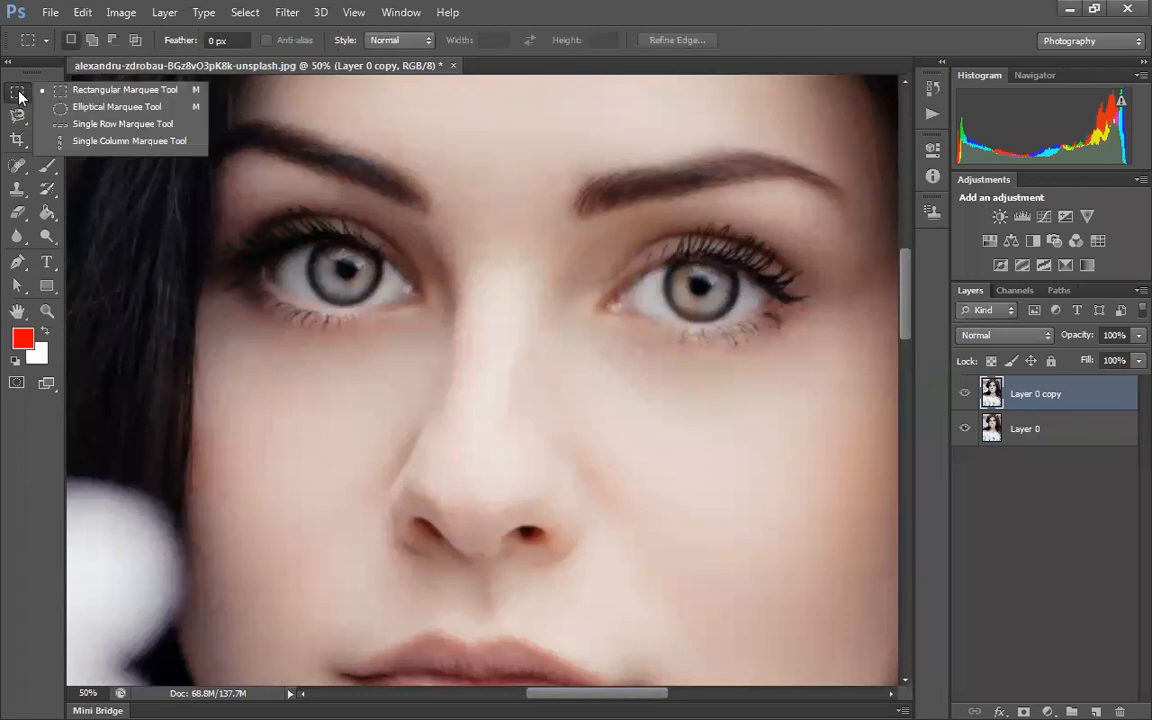
pyautogui.click(103, 108)
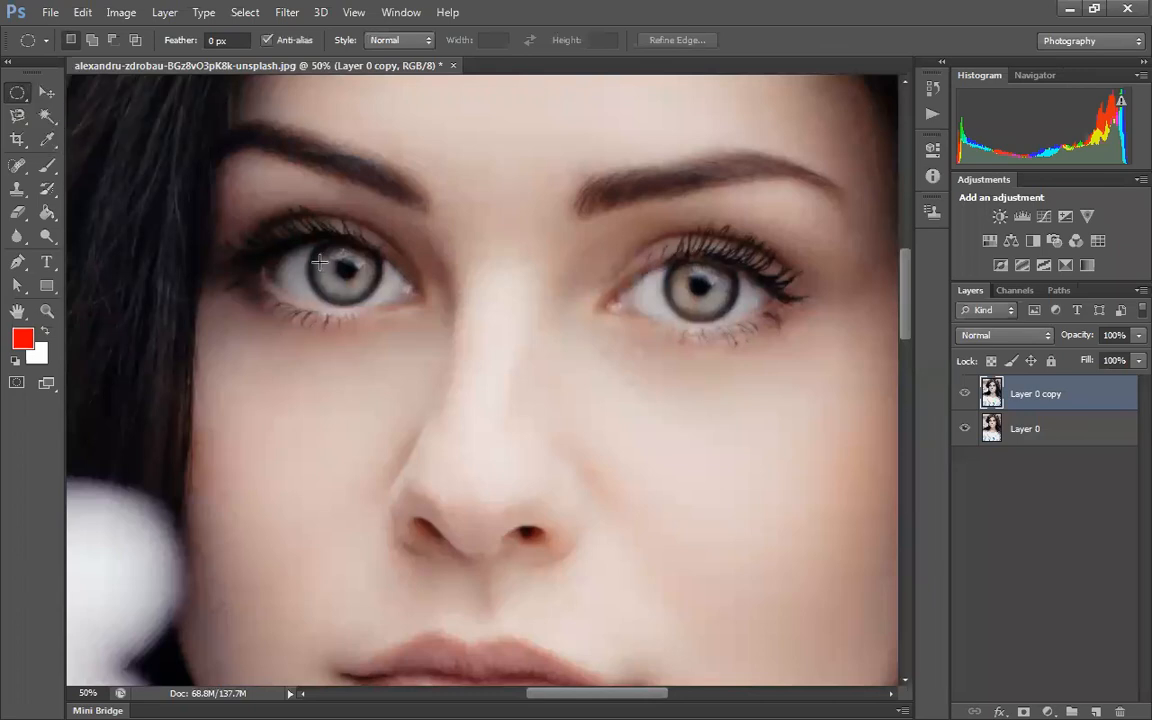
pyautogui.moveTo(312, 245); pyautogui.dragTo(379, 311)
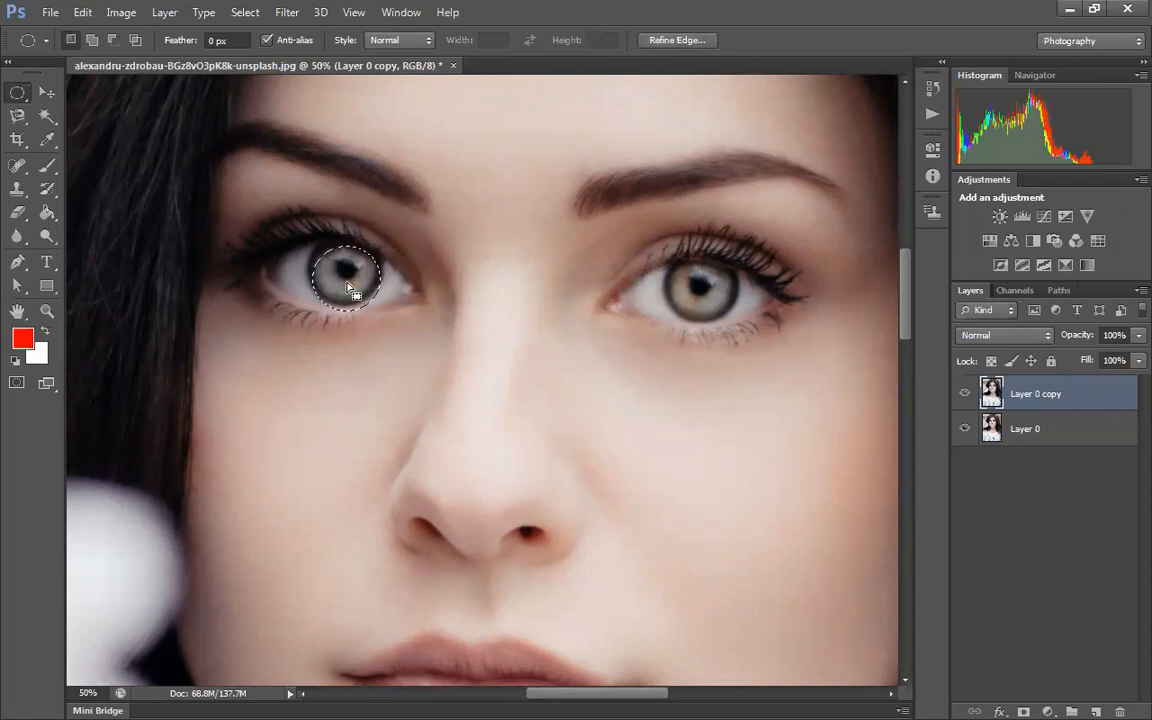
pyautogui.moveTo(350, 288); pyautogui.dragTo(344, 278)
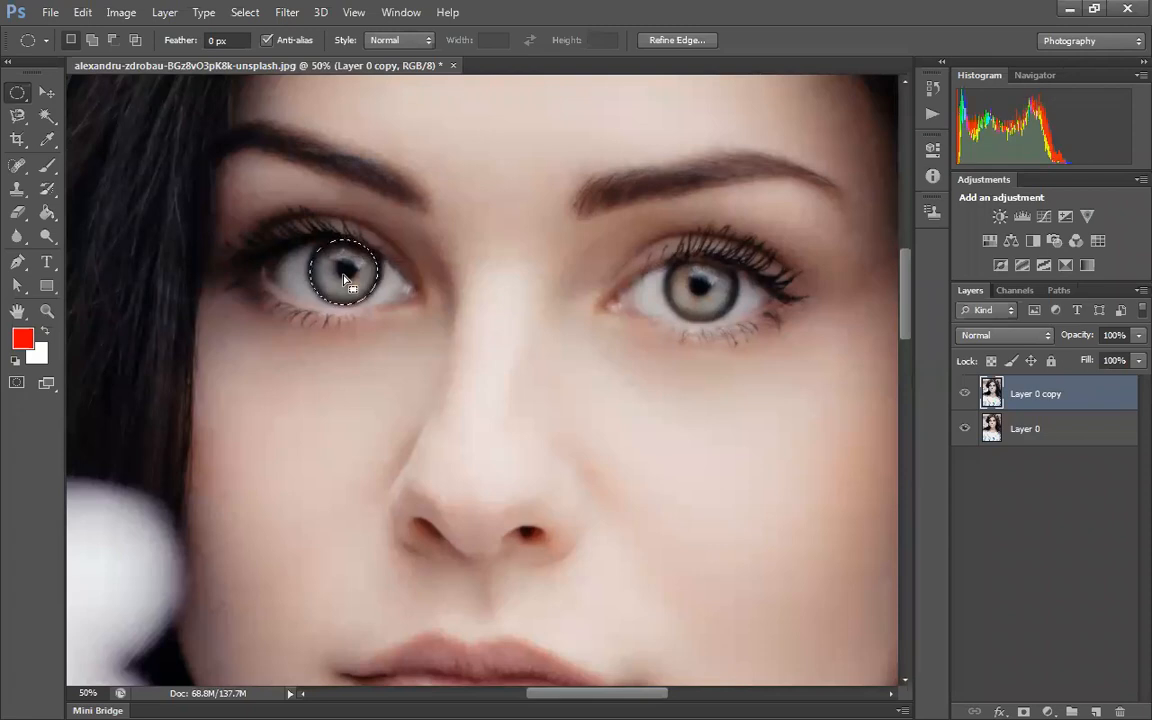
pyautogui.moveTo(344, 278)
pyautogui.mouseDown()
pyautogui.moveTo(429, 301)
pyautogui.moveTo(447, 401)
pyautogui.moveTo(396, 304)
pyautogui.moveTo(391, 330)
pyautogui.moveTo(345, 288)
pyautogui.moveTo(345, 270)
pyautogui.mouseUp()
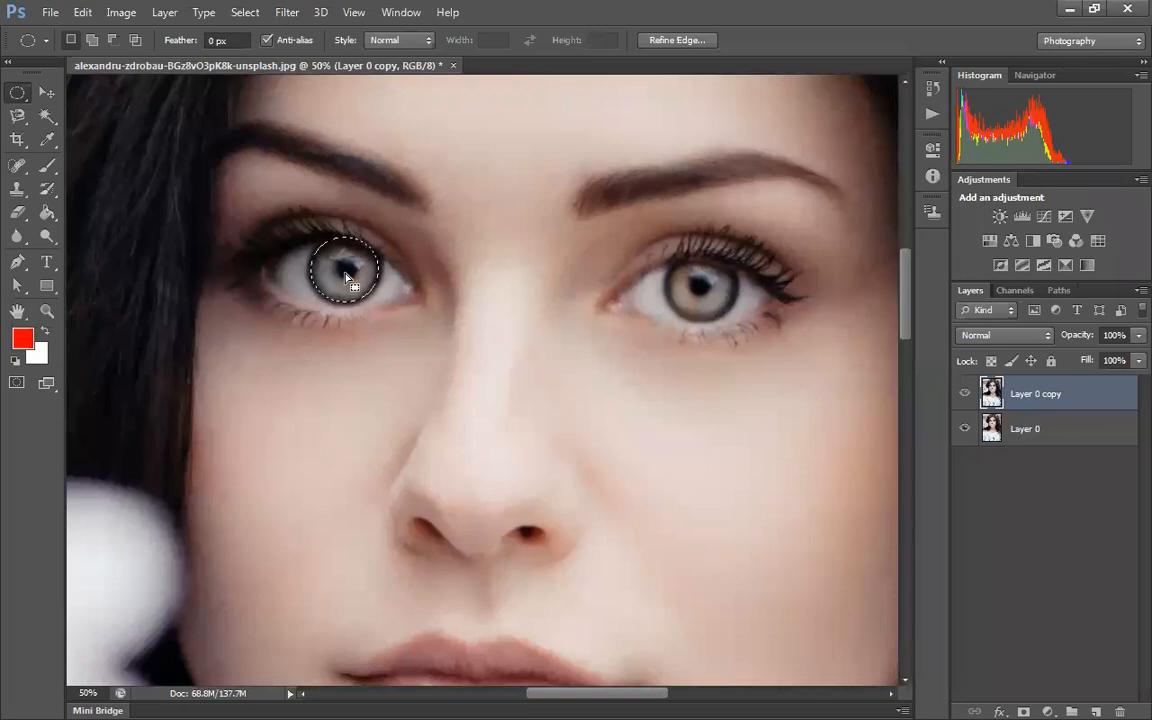
pyautogui.moveTo(345, 275); pyautogui.dragTo(343, 279)
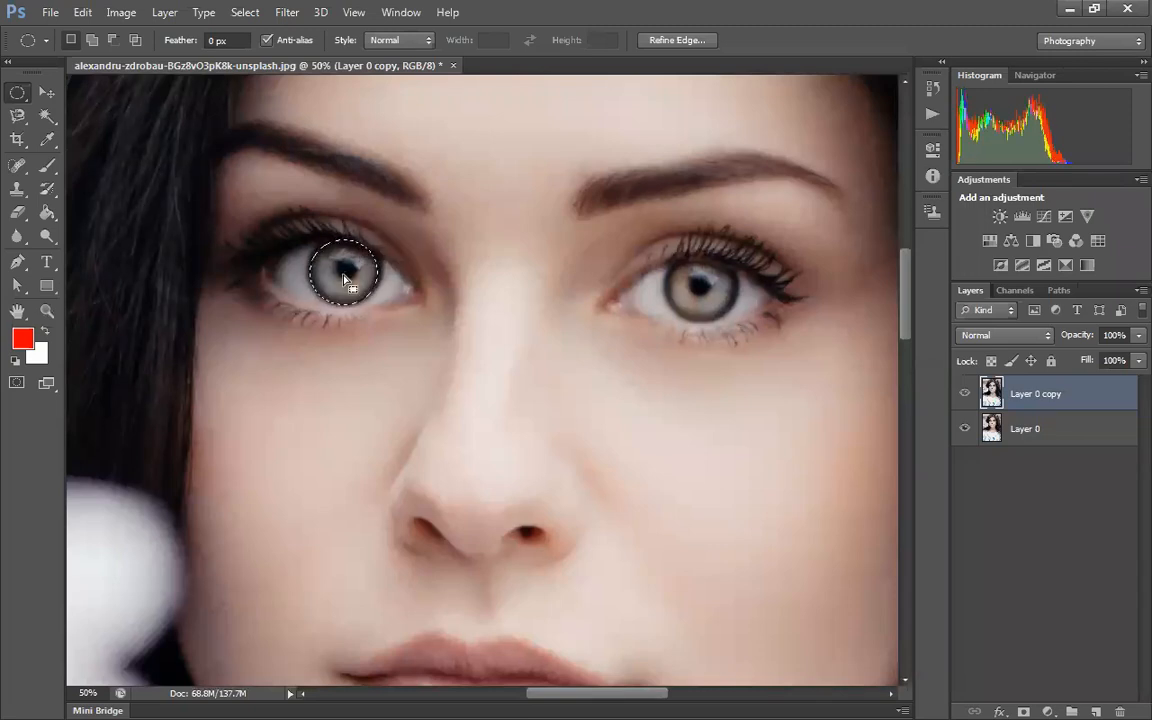
# Set the Elliptical Marquee tool's feather to 3 px and clear the current iris selection.
pyautogui.click(214, 40)
pyautogui.write('3')
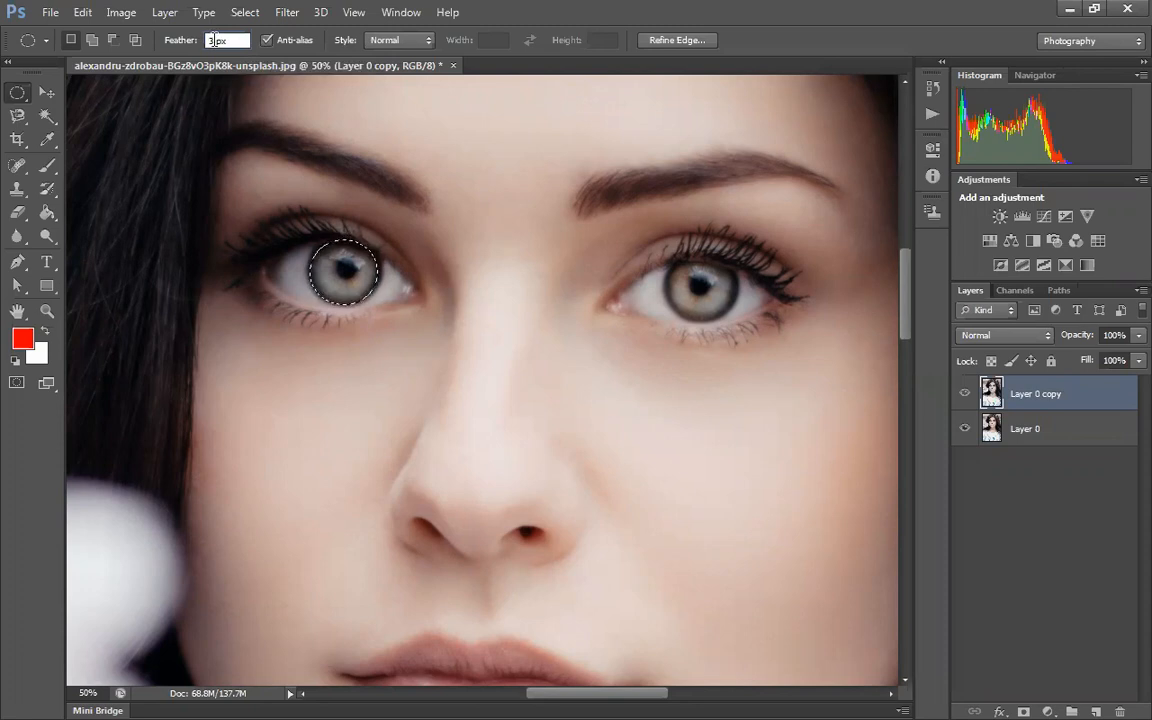
pyautogui.press('Return')
pyautogui.press('Return')
pyautogui.click(47, 92)
pyautogui.hotkey('ctrl', 'd')
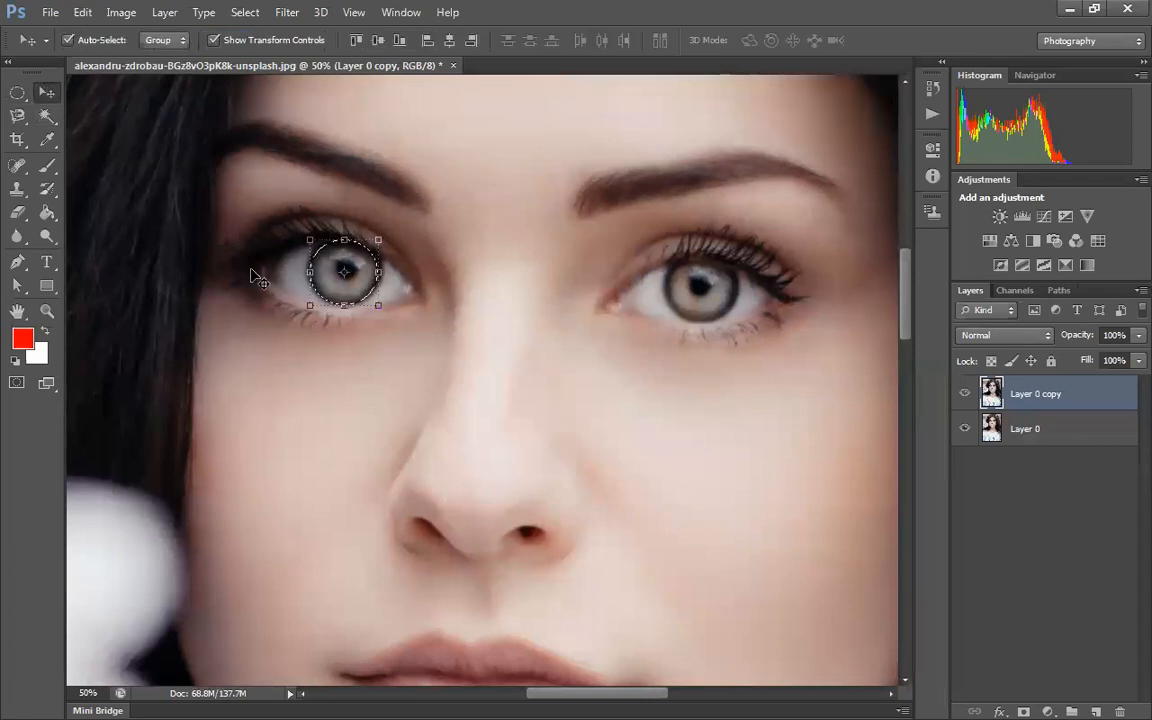
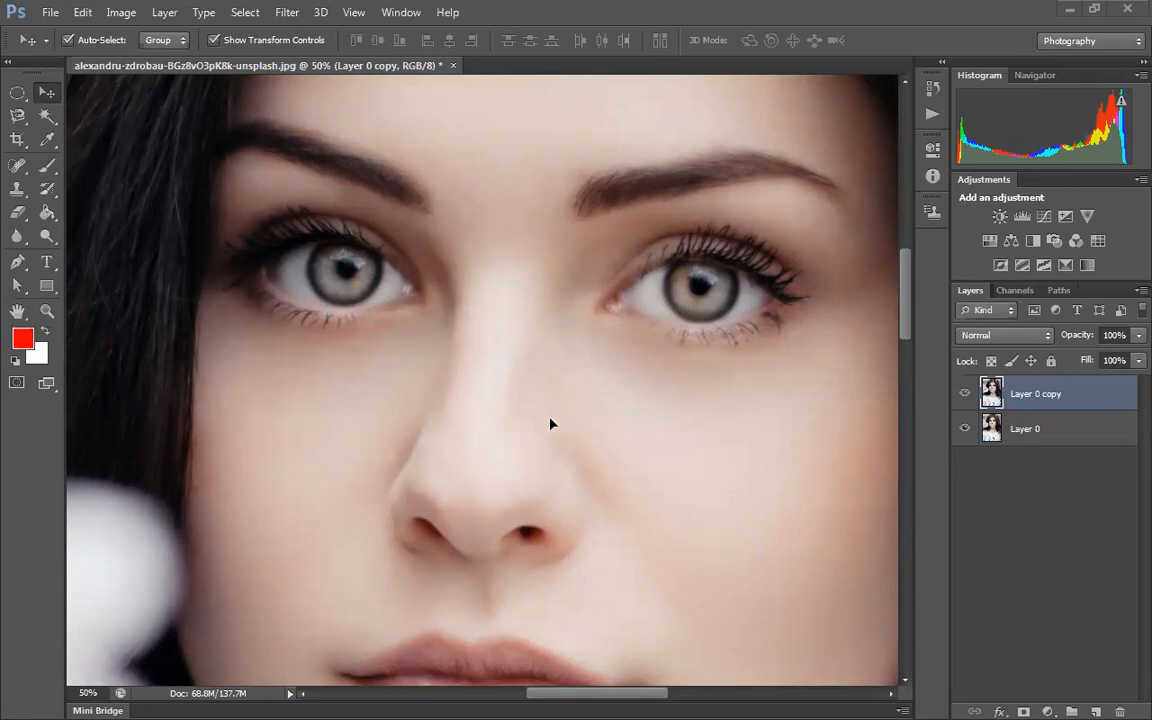
# Draw a circular selection around the iris of the photo's left-hand eye with the Elliptical Marquee tool, redrawing it until it fits.
pyautogui.click(22, 99)
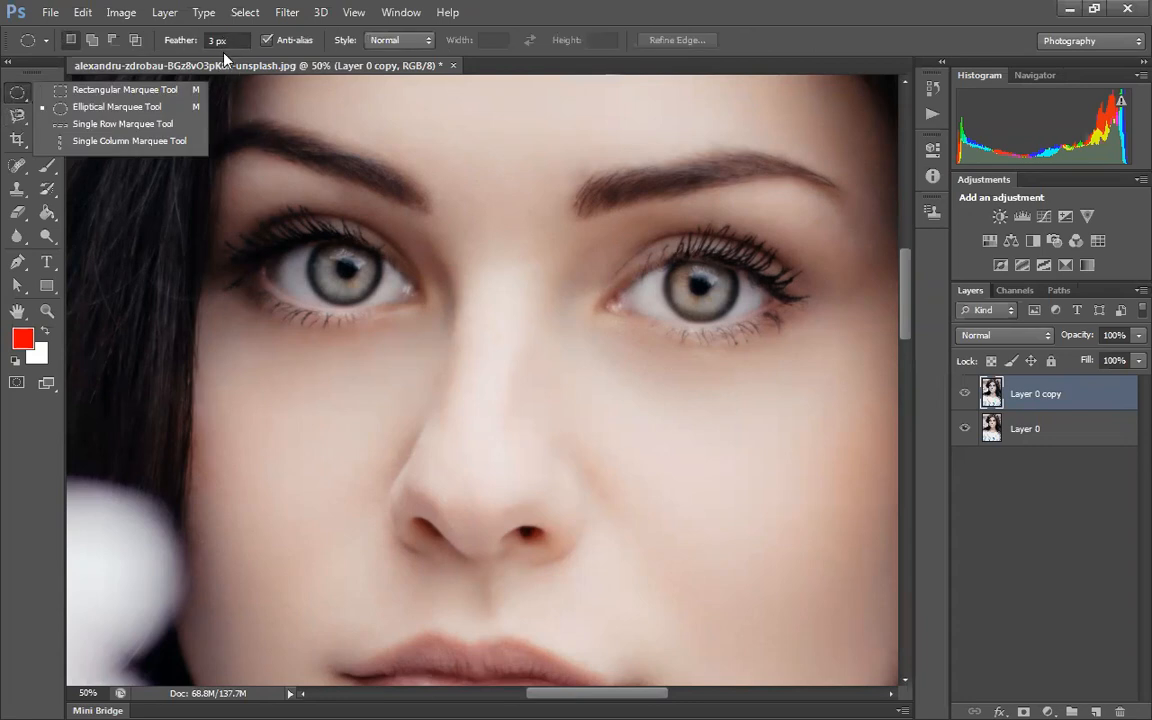
pyautogui.click(315, 242)
pyautogui.moveTo(286, 222); pyautogui.dragTo(382, 310)
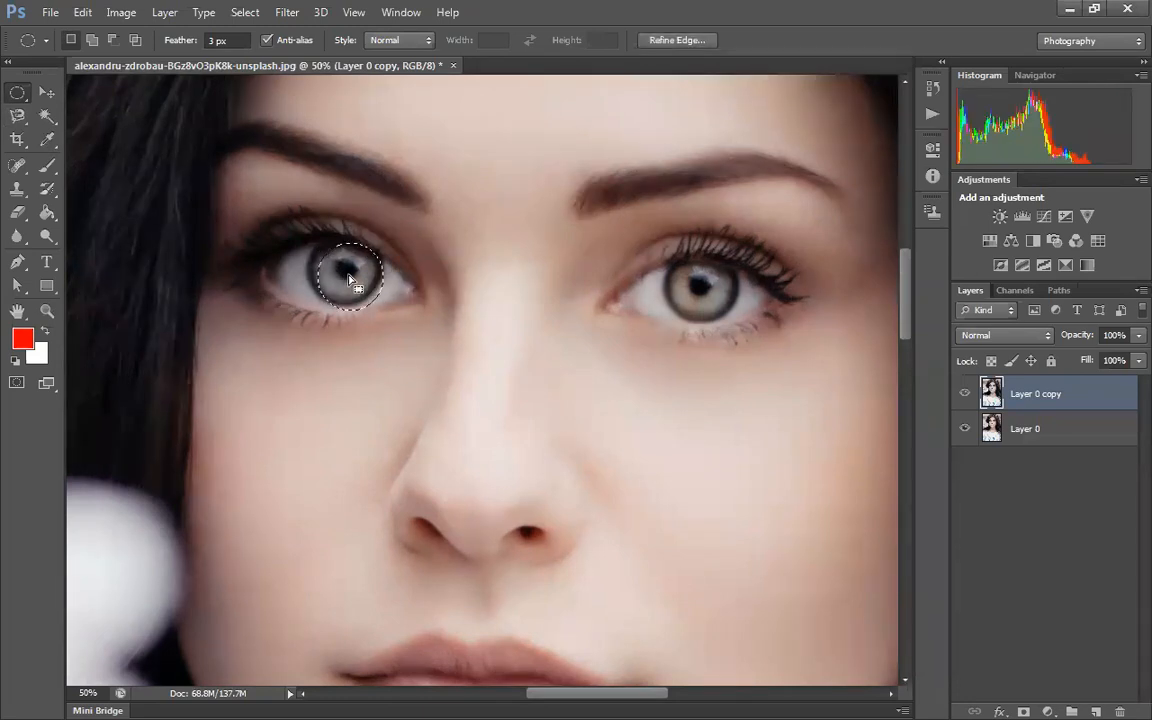
pyautogui.click(349, 279)
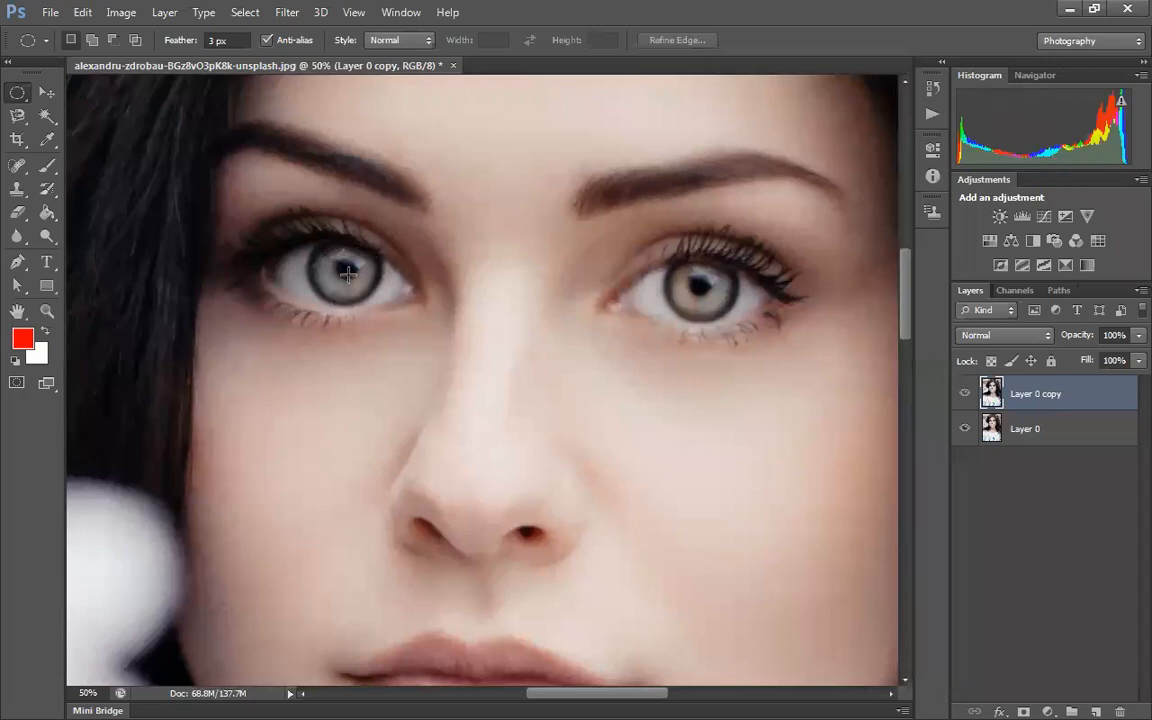
pyautogui.moveTo(314, 244); pyautogui.dragTo(378, 306)
pyautogui.click(378, 306)
pyautogui.moveTo(311, 246); pyautogui.dragTo(358, 282)
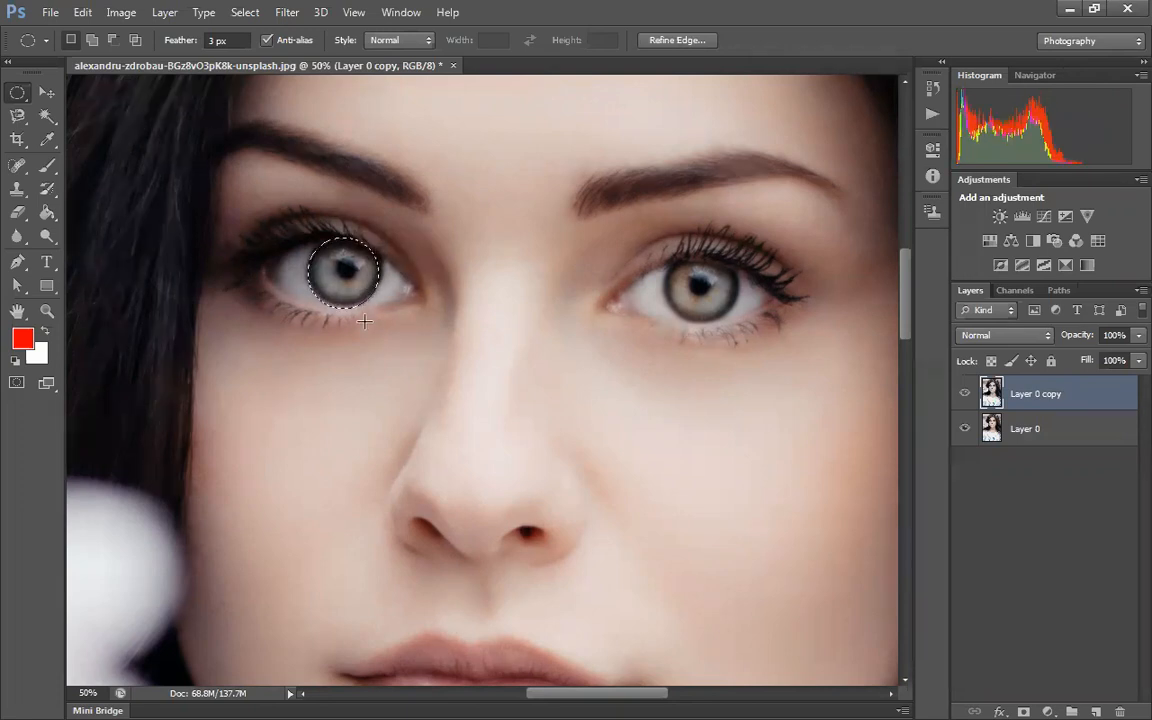
pyautogui.click(373, 329)
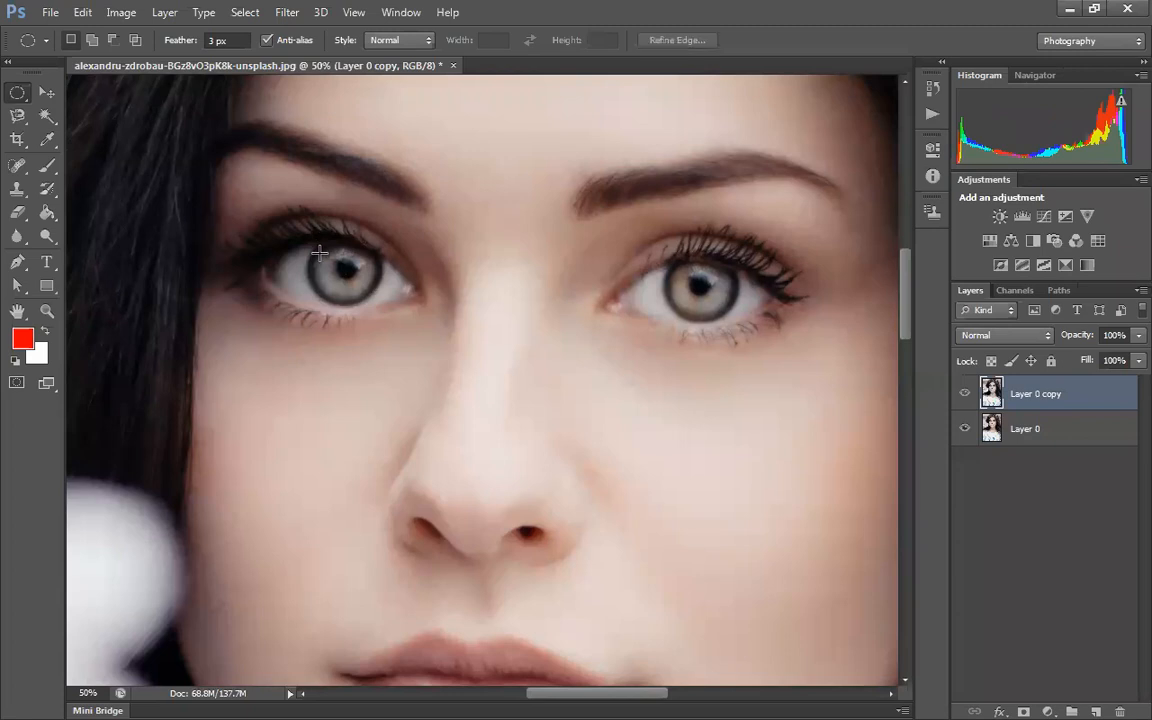
pyautogui.moveTo(313, 247); pyautogui.dragTo(351, 288)
pyautogui.hotkey('ctrl', 'd')
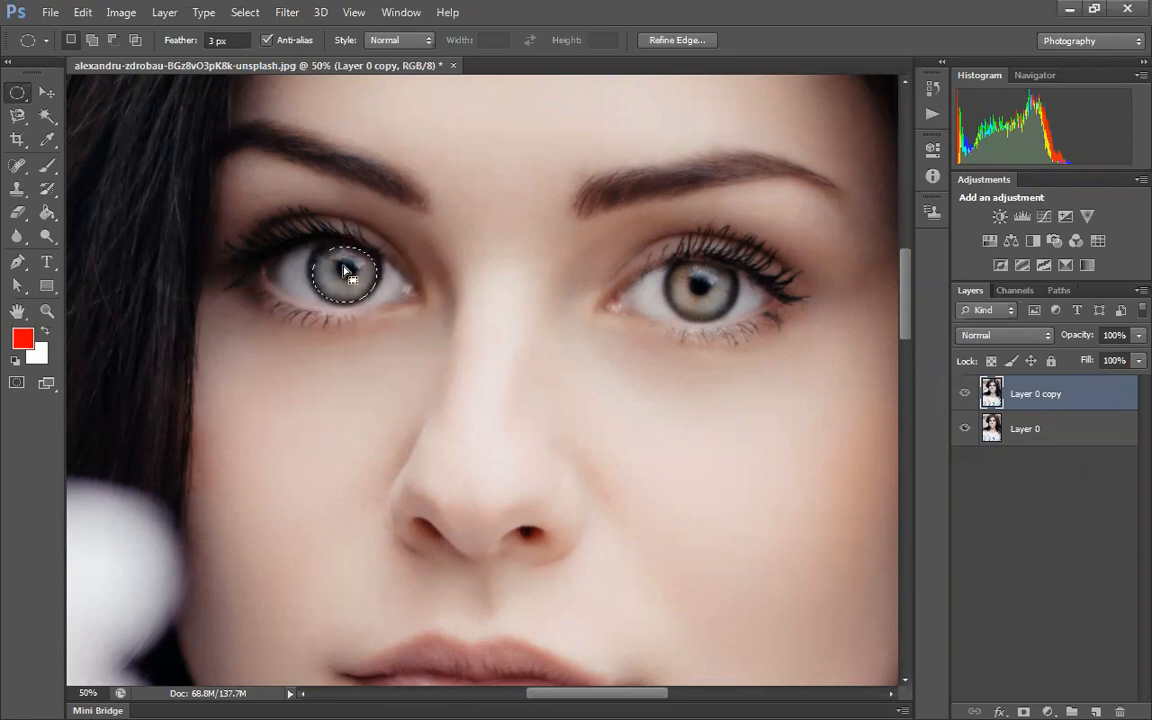
pyautogui.moveTo(311, 245); pyautogui.dragTo(377, 313)
# Set the foreground colour to the blue 0024ff.
pyautogui.click(23, 341)
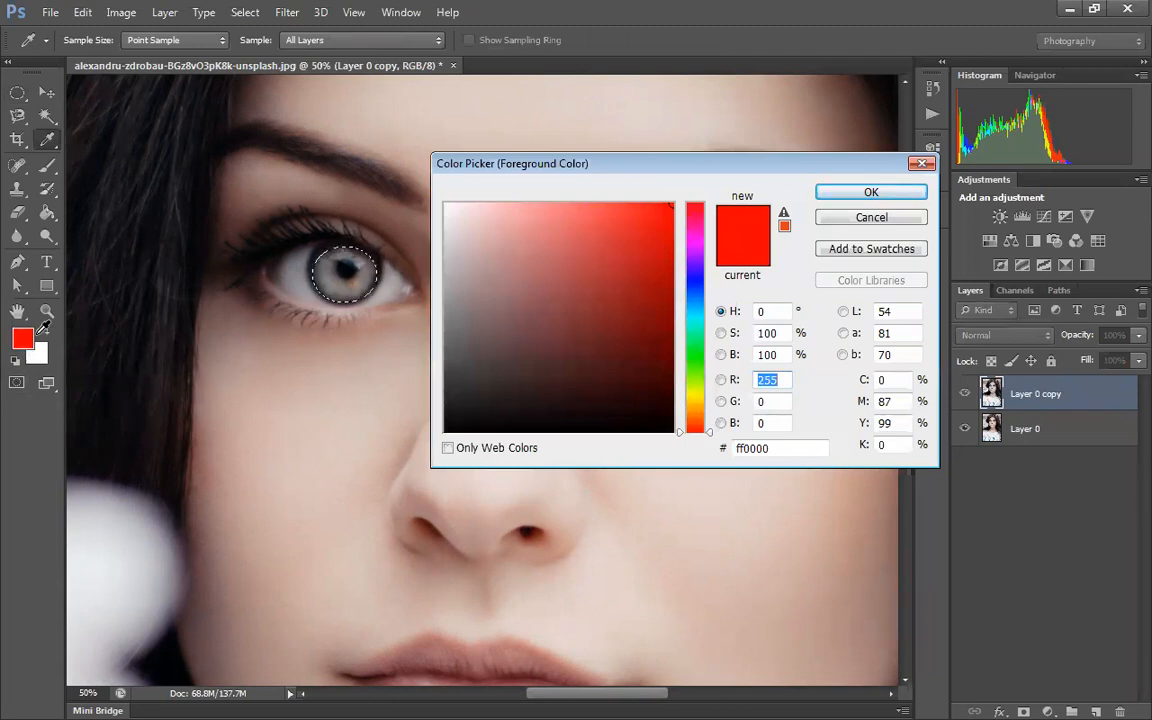
pyautogui.click(690, 301)
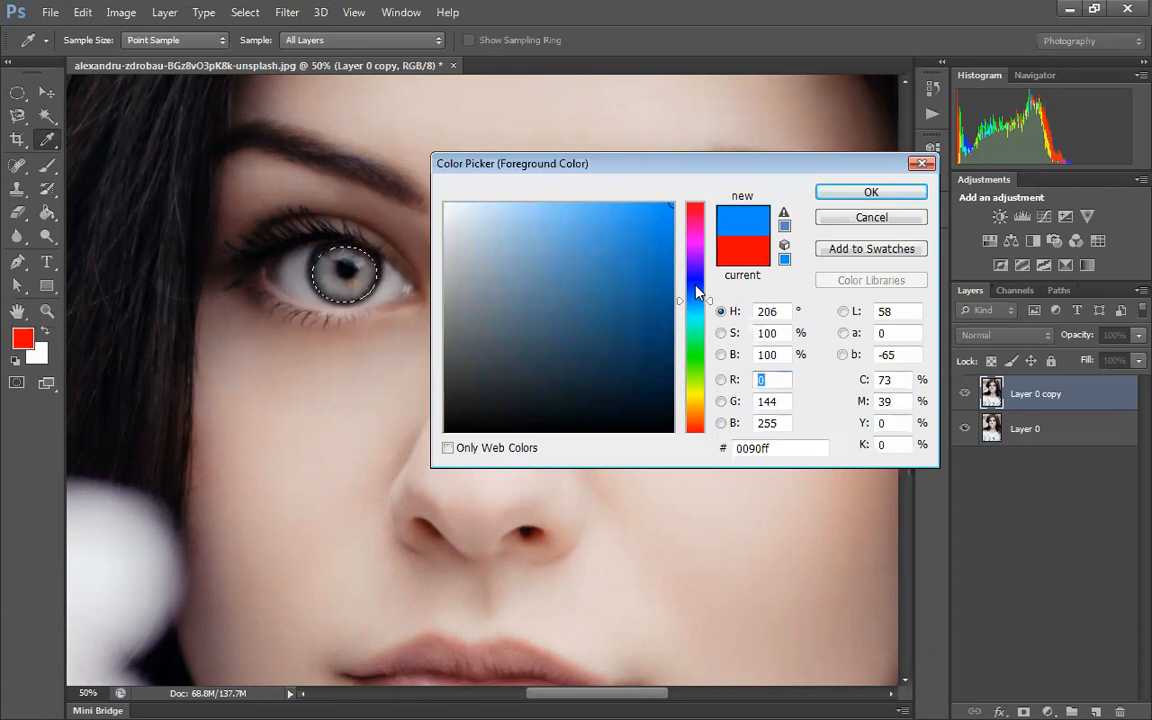
pyautogui.click(696, 285)
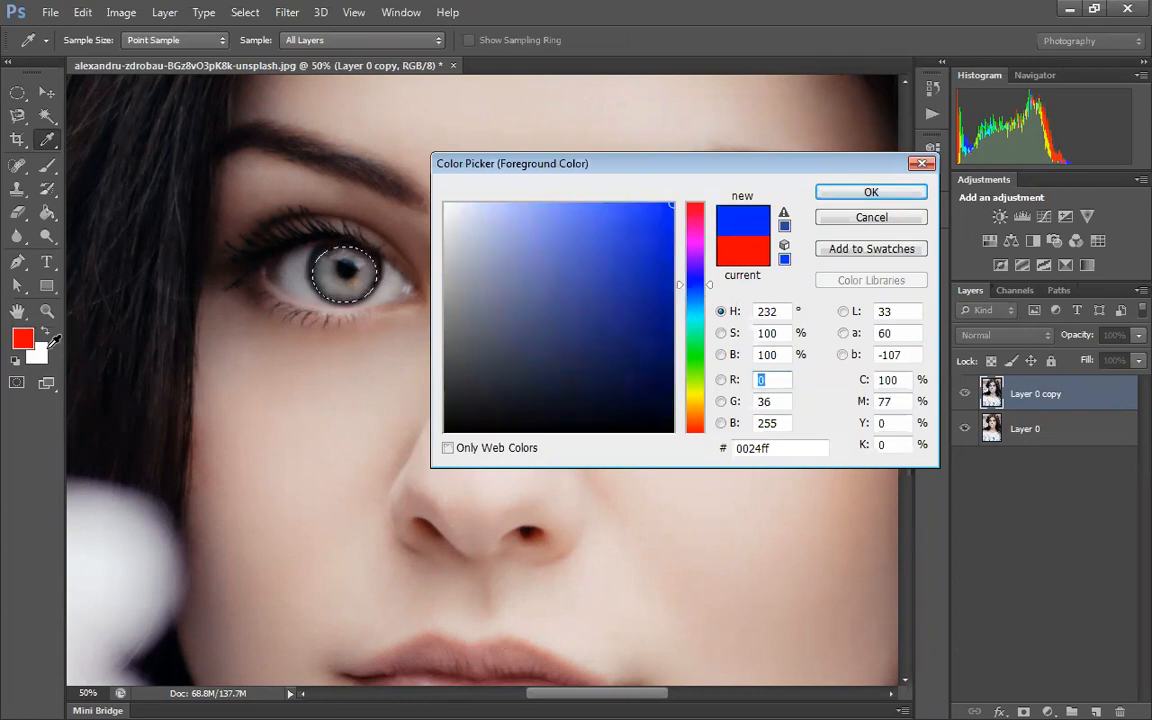
pyautogui.click(871, 191)
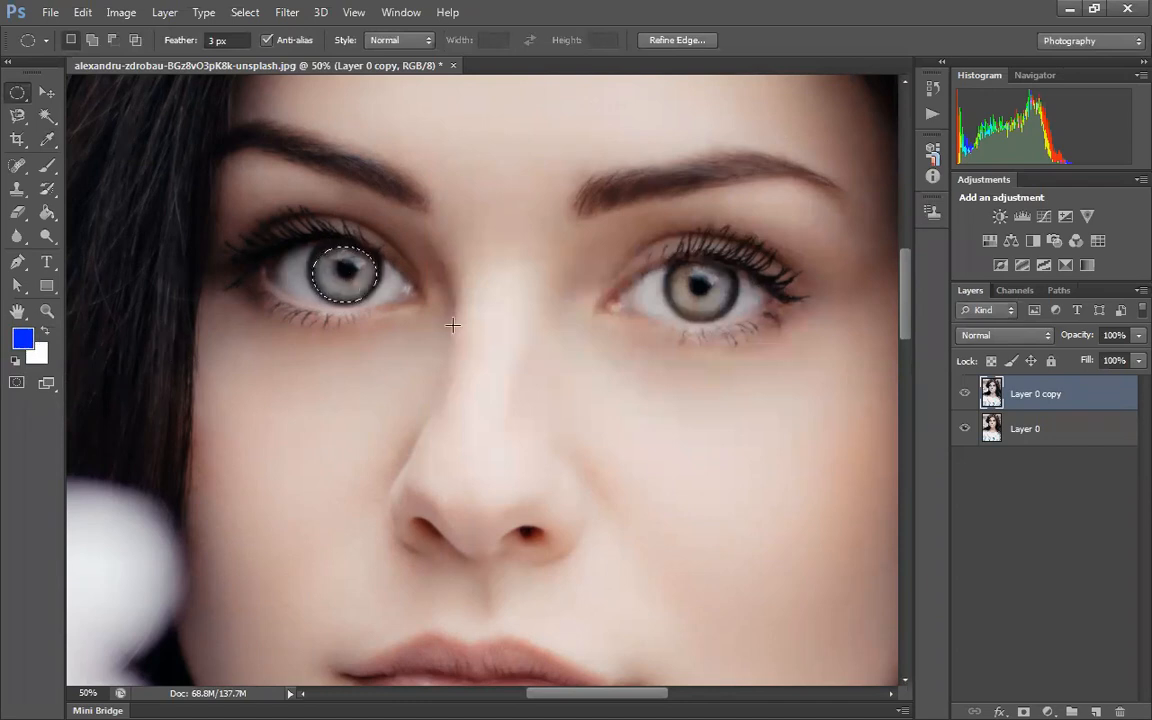
# Fill the circular selection on the photo's left-hand iris with the blue foreground colour.
pyautogui.hotkey('ctrl', 'd')
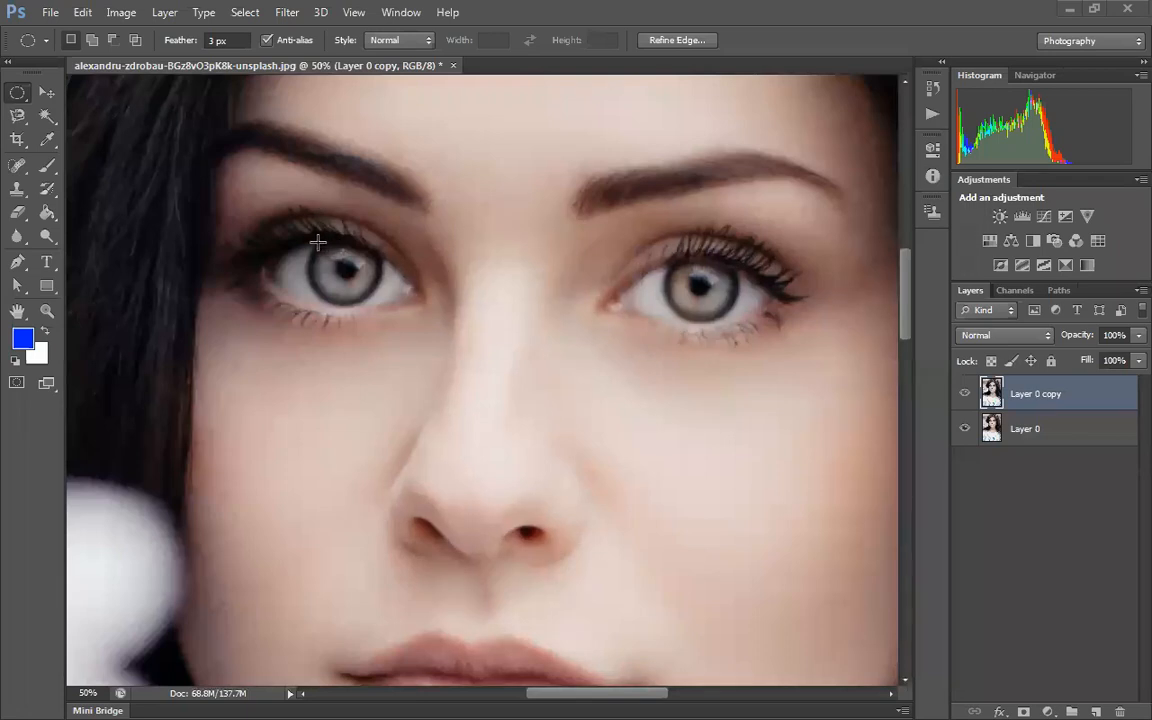
pyautogui.moveTo(311, 246); pyautogui.dragTo(378, 302)
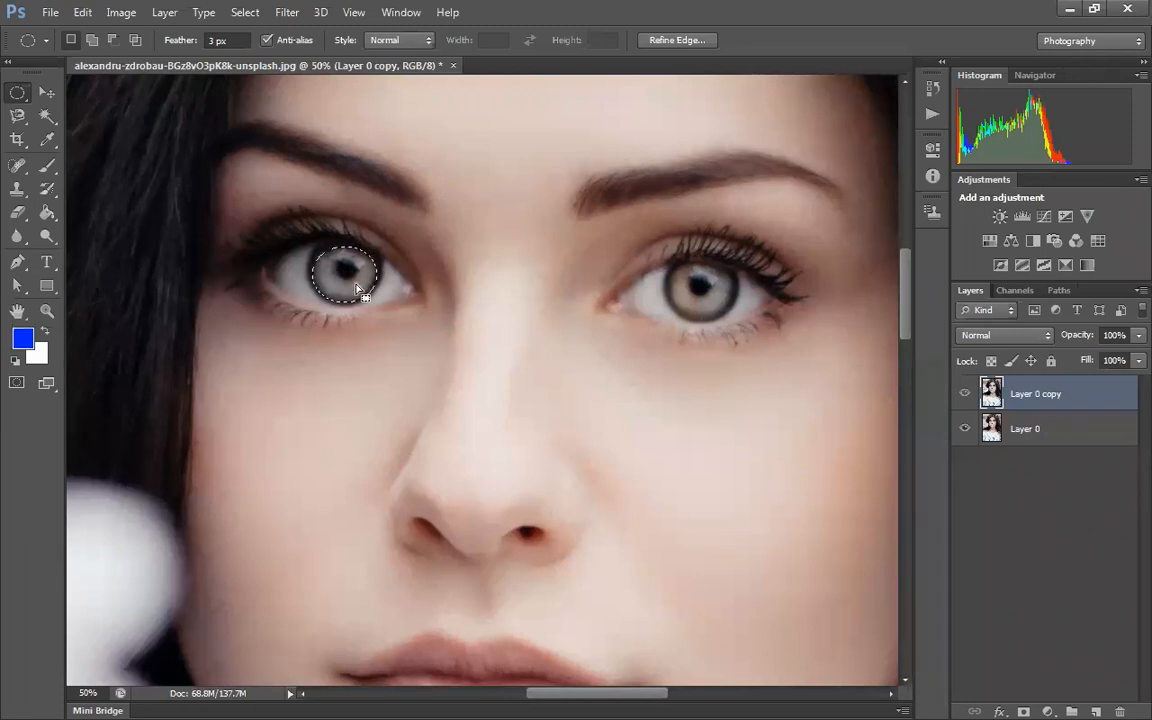
pyautogui.hotkey('alt', 'BackSpace')
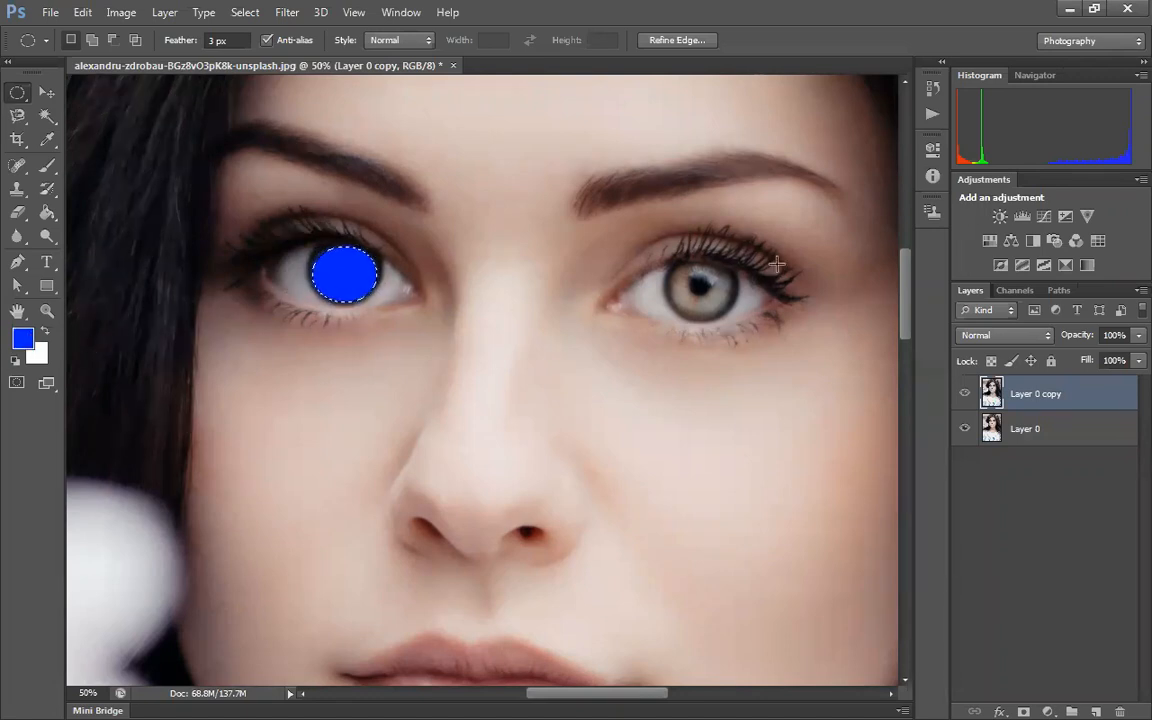
# Draw a circular selection around the photo's right-hand iris, fill it with the blue foreground colour and deselect it.
pyautogui.moveTo(668, 260); pyautogui.dragTo(733, 318)
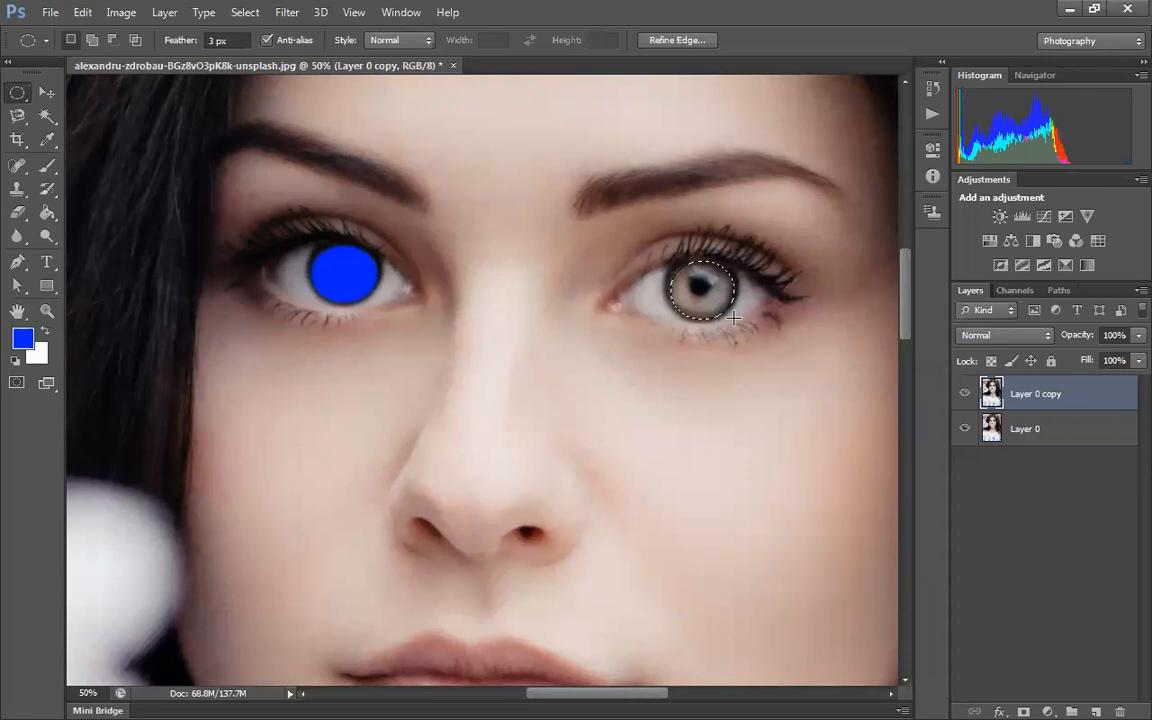
pyautogui.hotkey('alt', 'BackSpace')
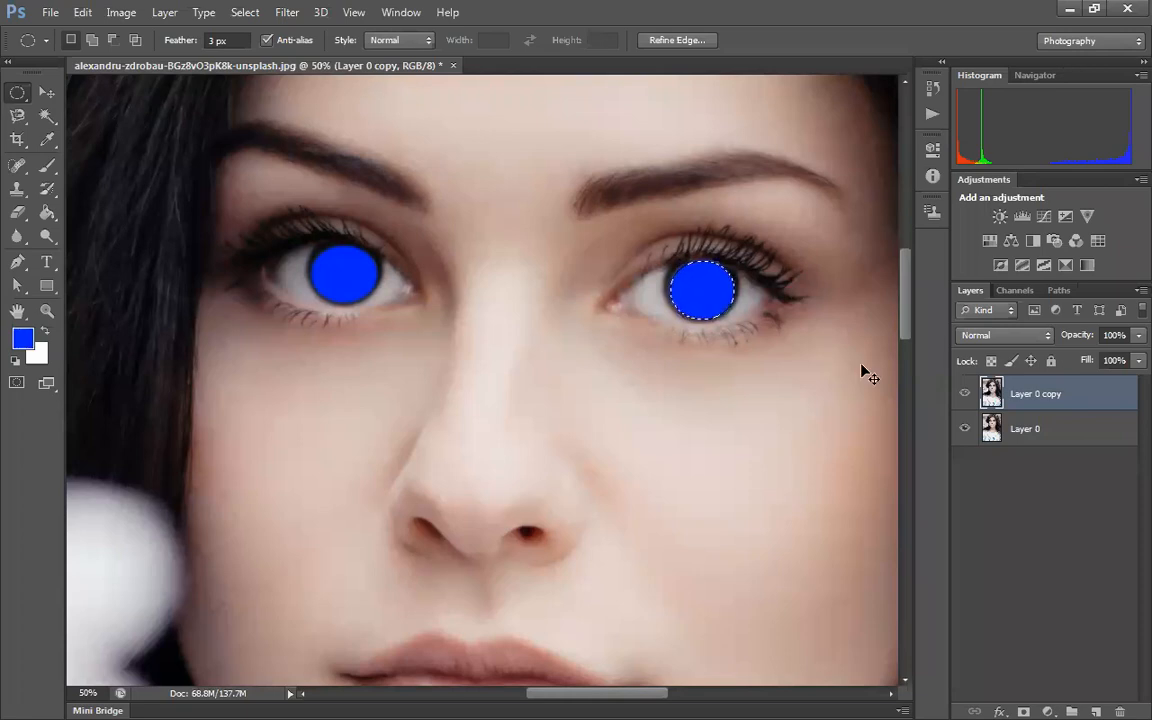
pyautogui.hotkey('ctrl', '-')
pyautogui.hotkey('ctrl', '-')
pyautogui.hotkey('ctrl', '-')
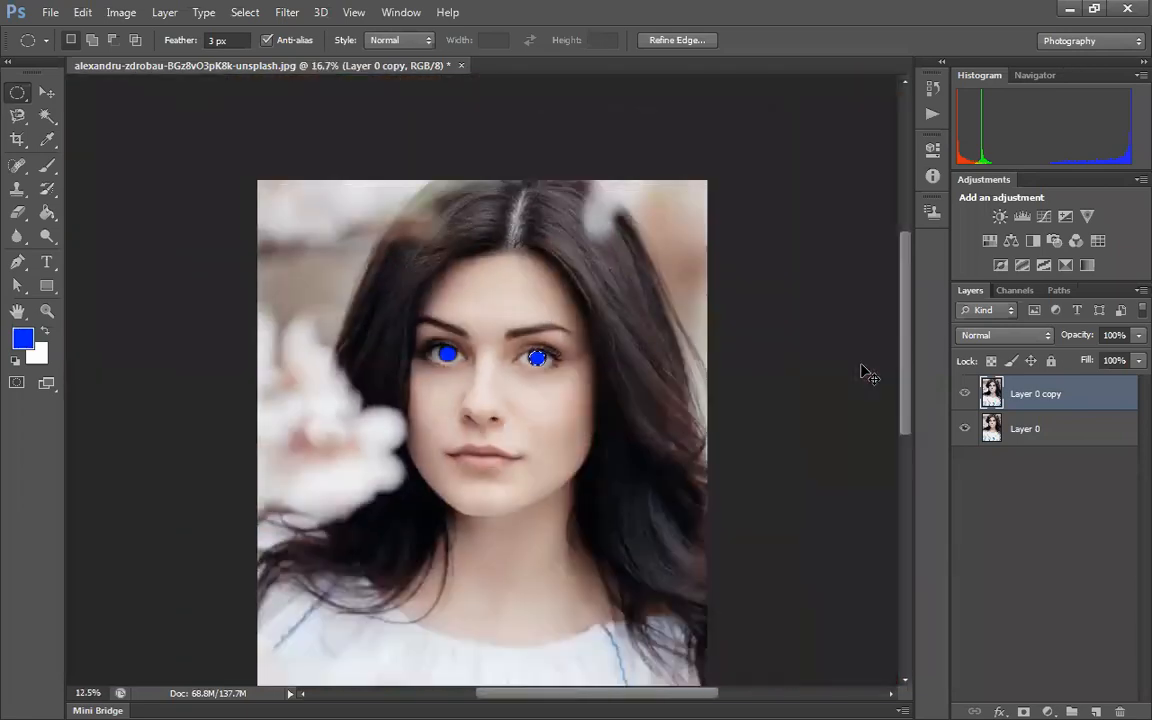
pyautogui.hotkey('ctrl', '0')
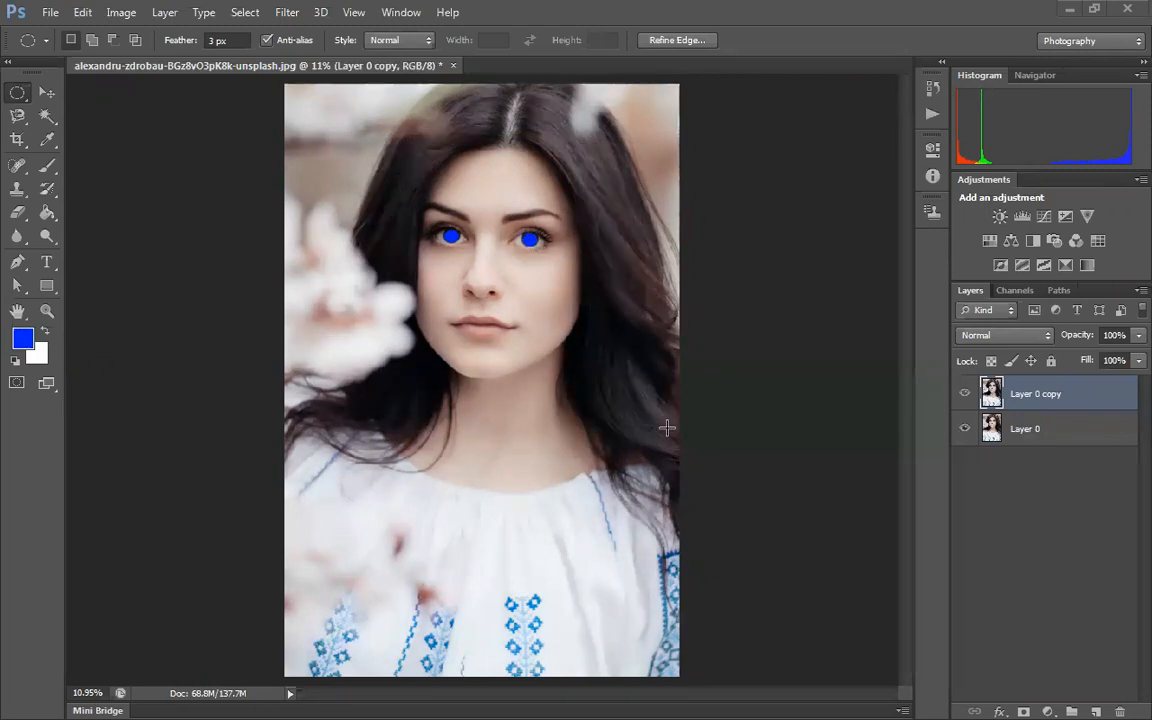
pyautogui.click(46, 94)
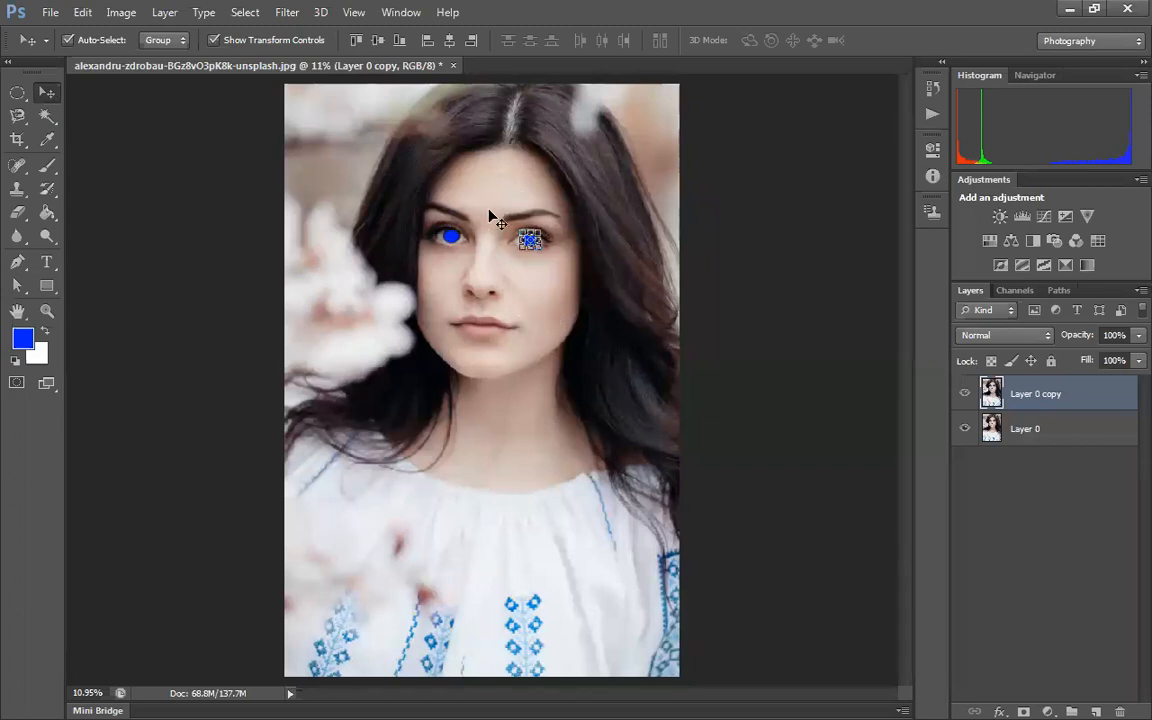
pyautogui.click(537, 270)
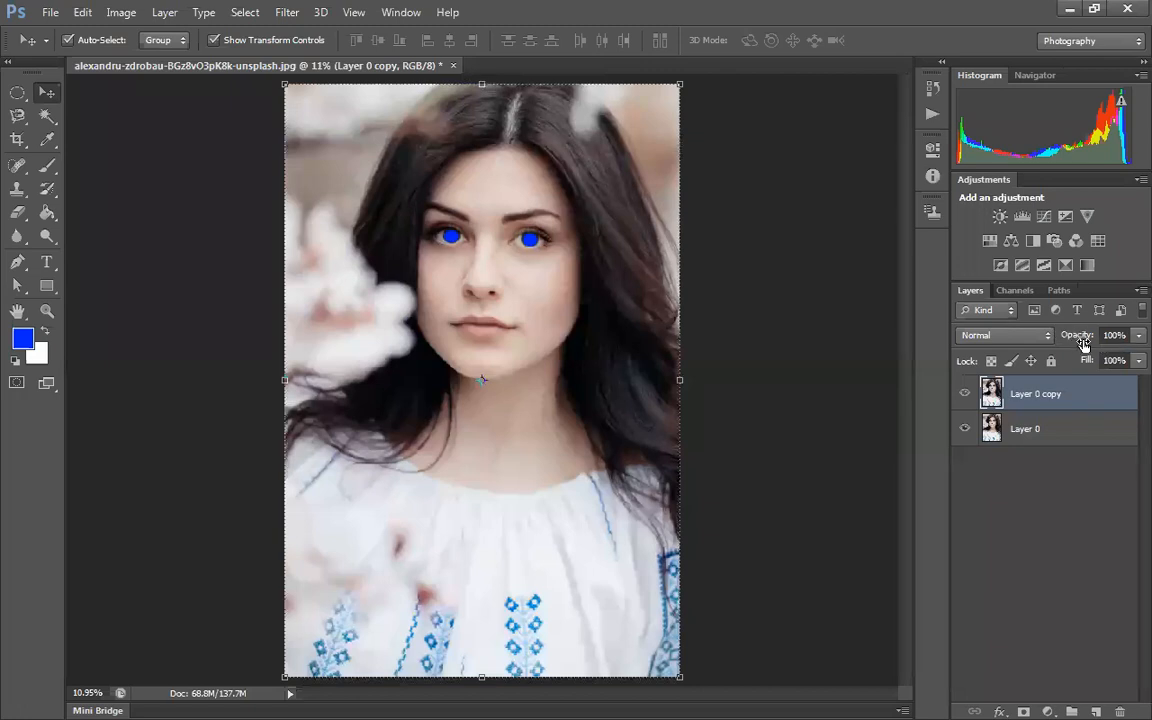
# Lower the opacity of Layer 0 copy to 36% and deselect the layer.
pyautogui.click(1137, 336)
pyautogui.moveTo(1125, 362); pyautogui.dragTo(1092, 369)
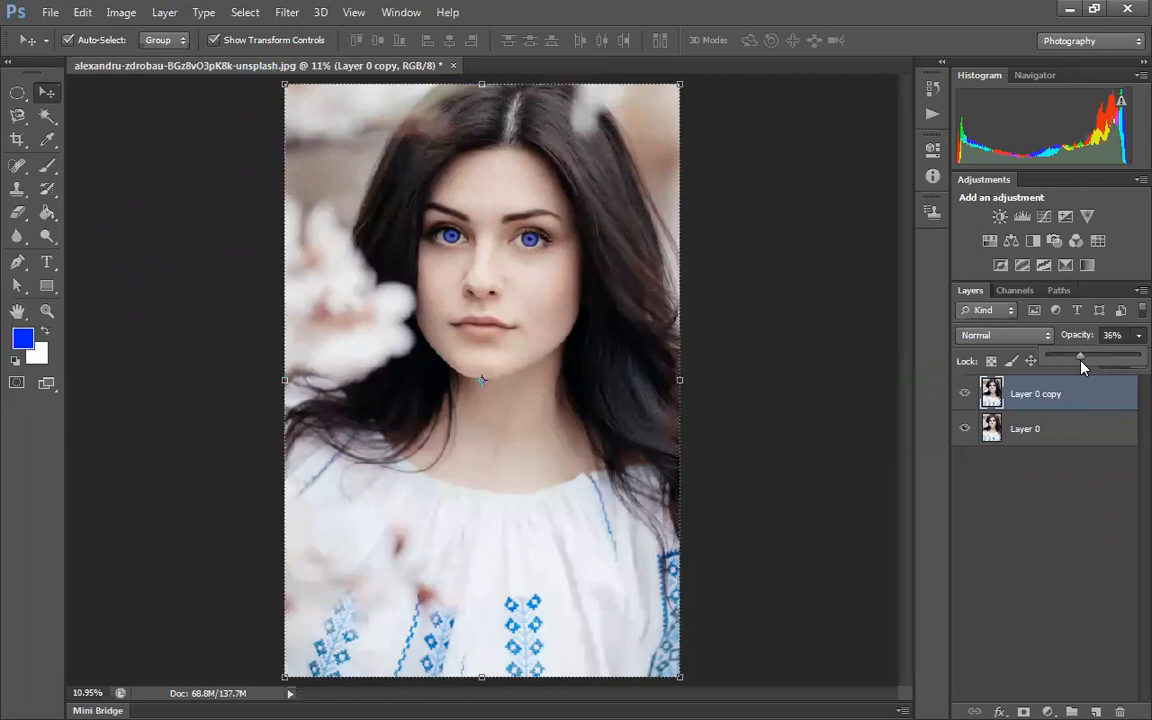
pyautogui.click(845, 322)
pyautogui.click(845, 322)
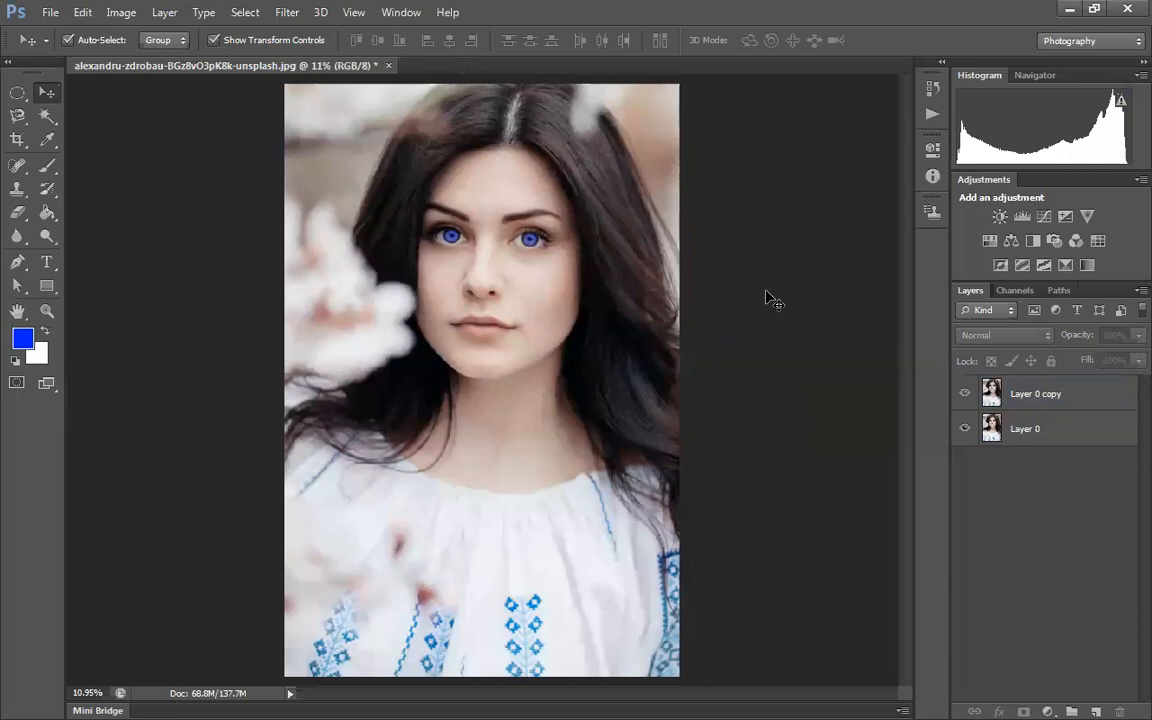
# Toggle the visibility of Layer 0 copy repeatedly to compare the eyes with and without the blue tint up close.
pyautogui.hotkey('ctrl', '+')
pyautogui.hotkey('ctrl', '+')
pyautogui.hotkey('ctrl', '+')
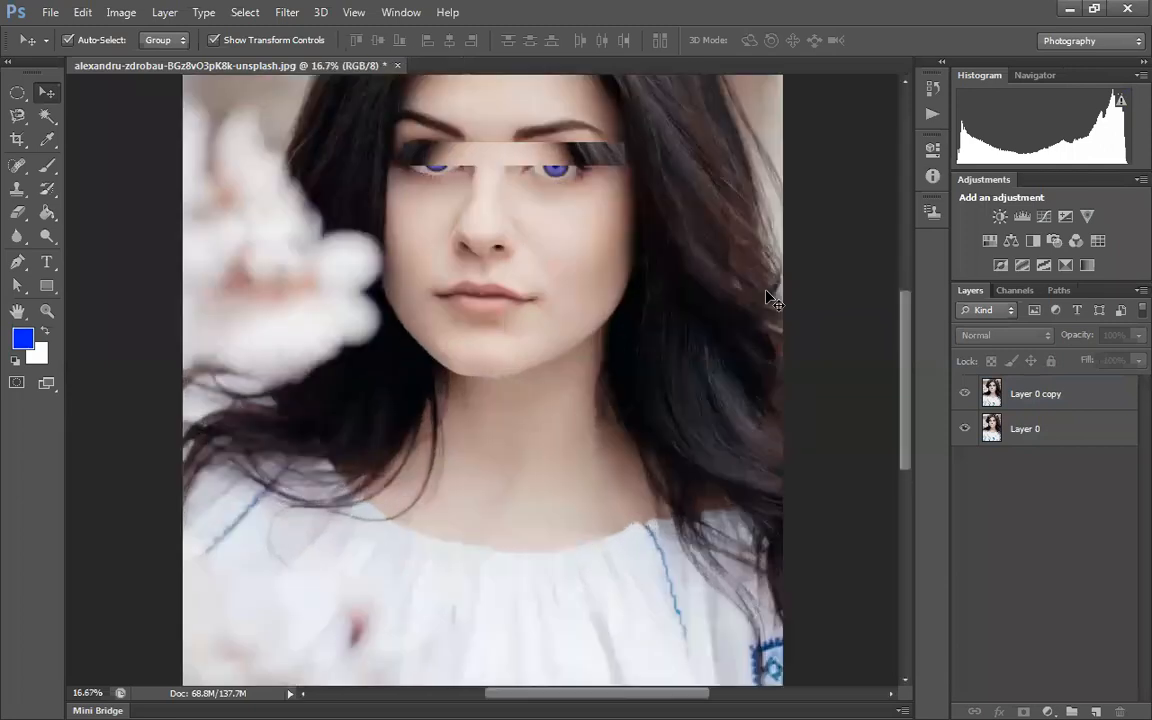
pyautogui.moveTo(905, 408); pyautogui.dragTo(905, 353)
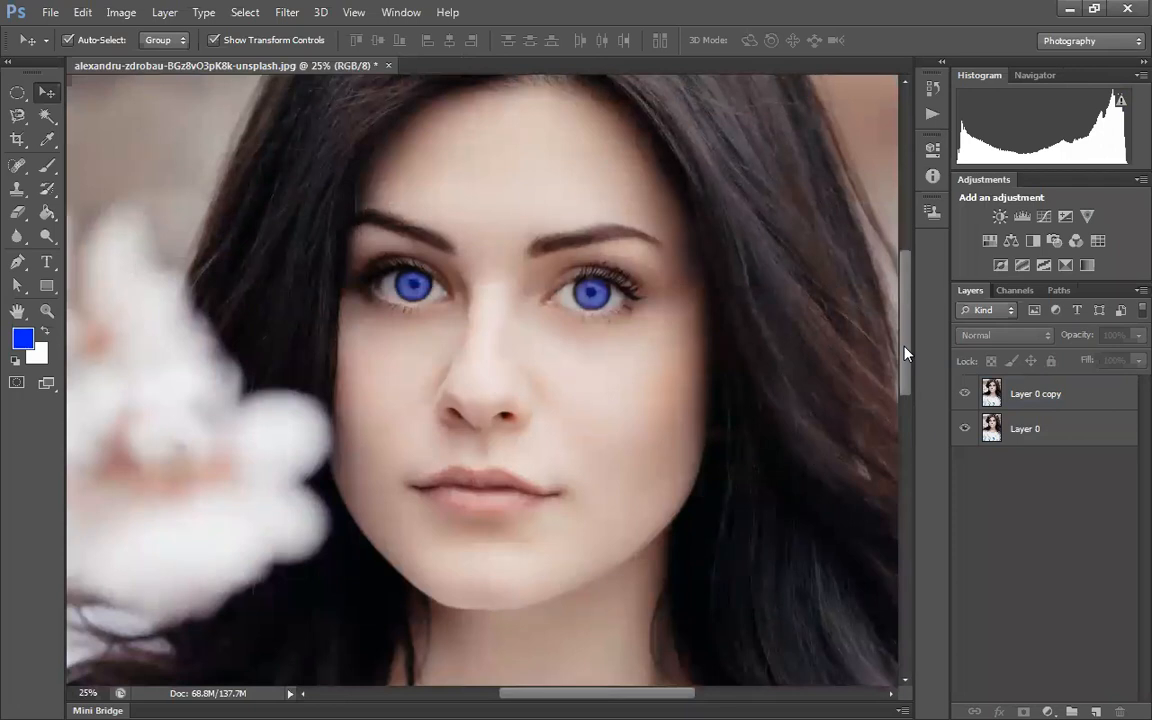
pyautogui.click(964, 397)
pyautogui.click(963, 401)
pyautogui.click(963, 401)
pyautogui.click(963, 401)
pyautogui.click(963, 401)
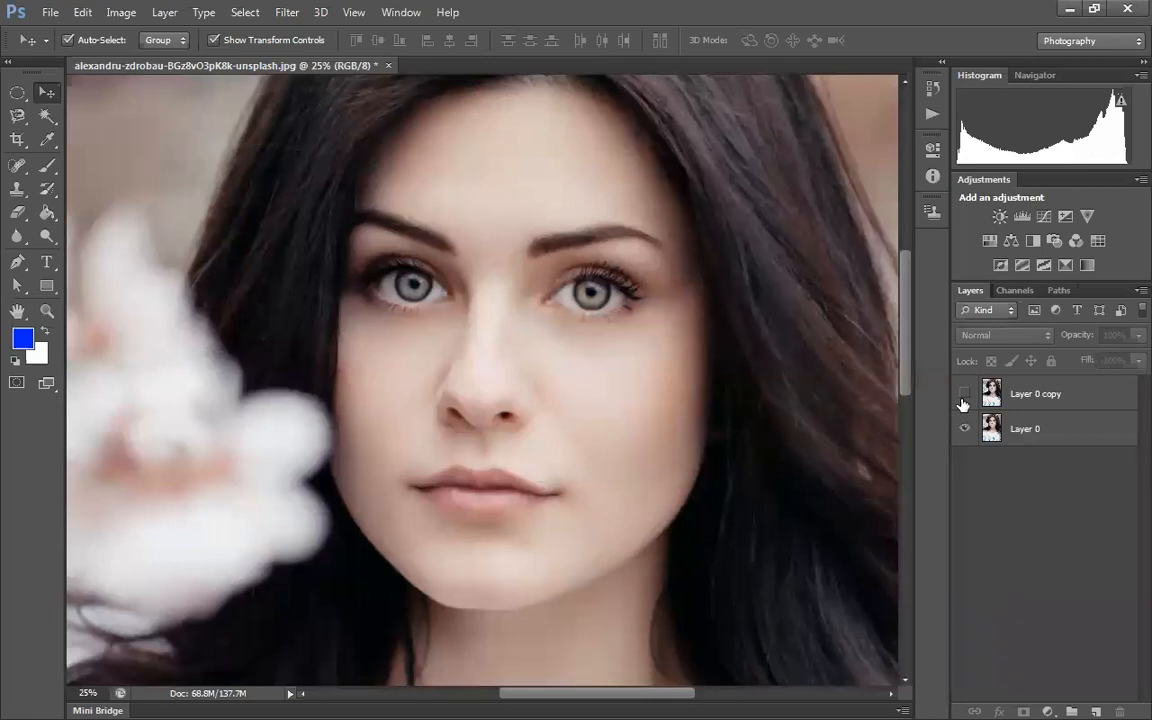
pyautogui.click(963, 401)
pyautogui.click(963, 401)
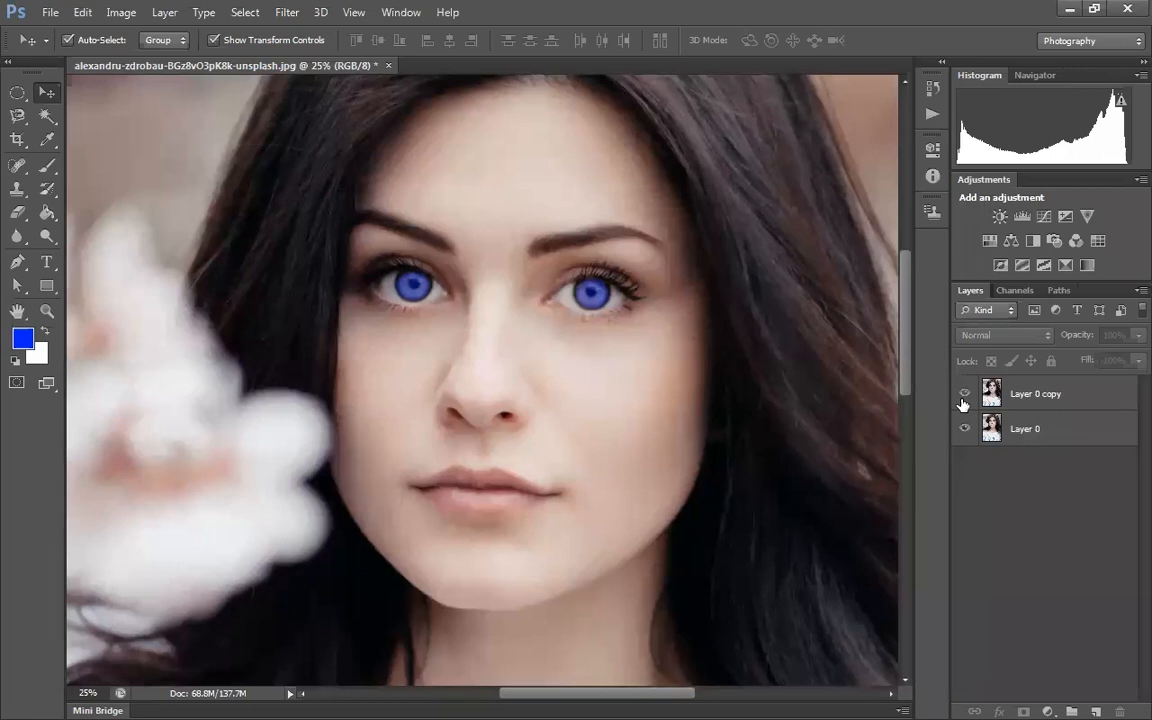
pyautogui.click(964, 394)
pyautogui.click(963, 397)
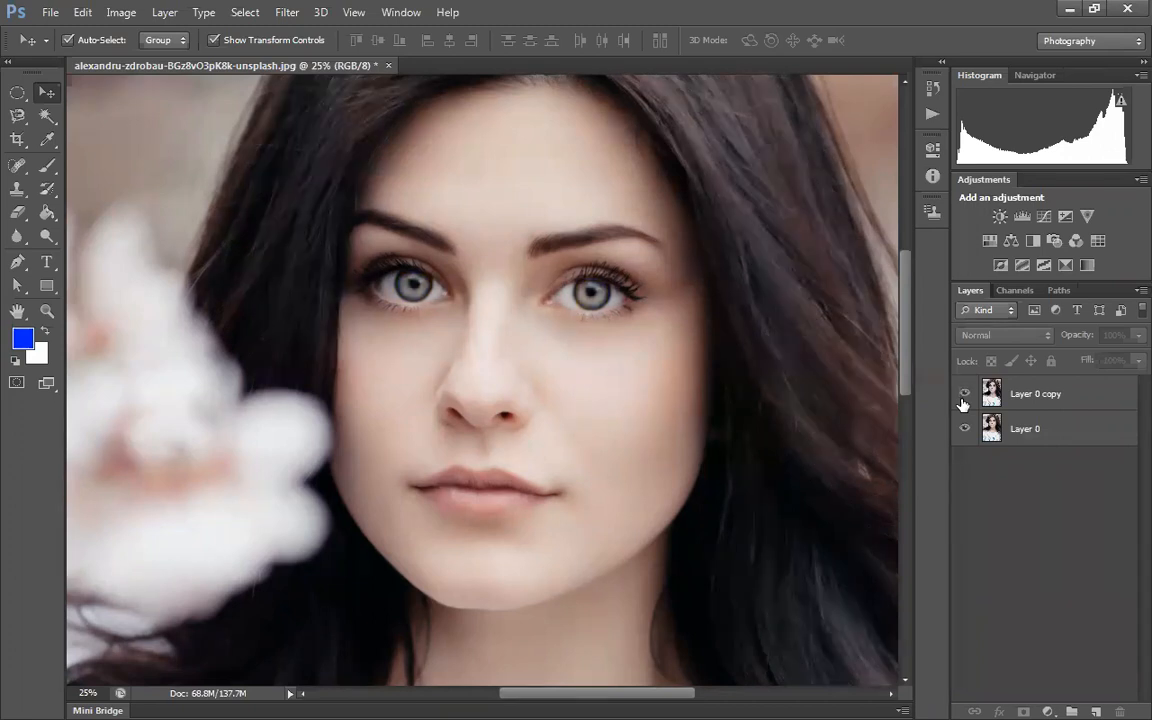
pyautogui.click(964, 395)
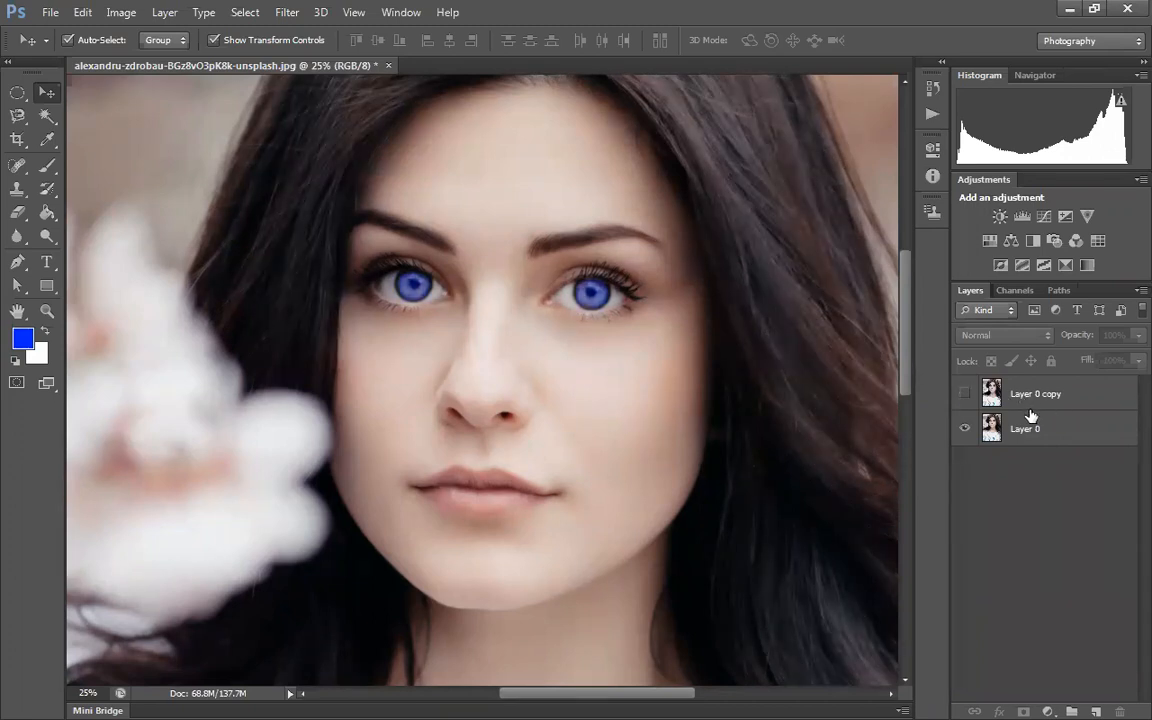
# View Layer 0 copy alone with Layer 0 hidden, then turn both layers back on.
pyautogui.click(965, 430)
pyautogui.click(964, 393)
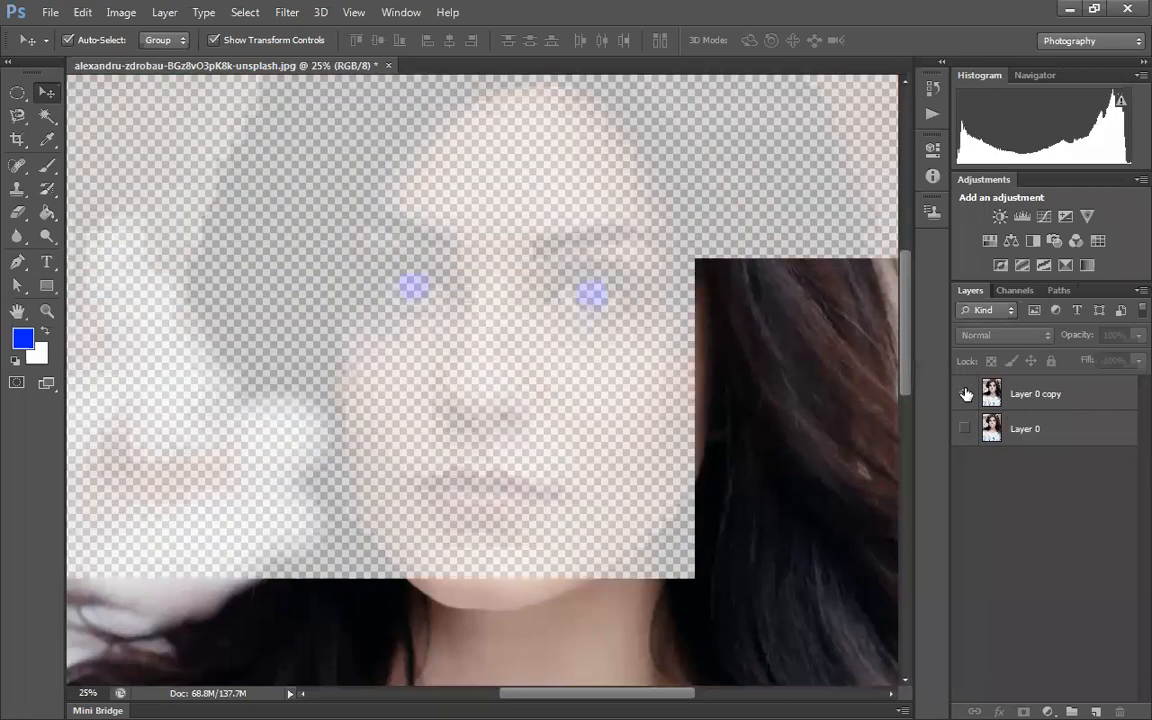
pyautogui.click(964, 429)
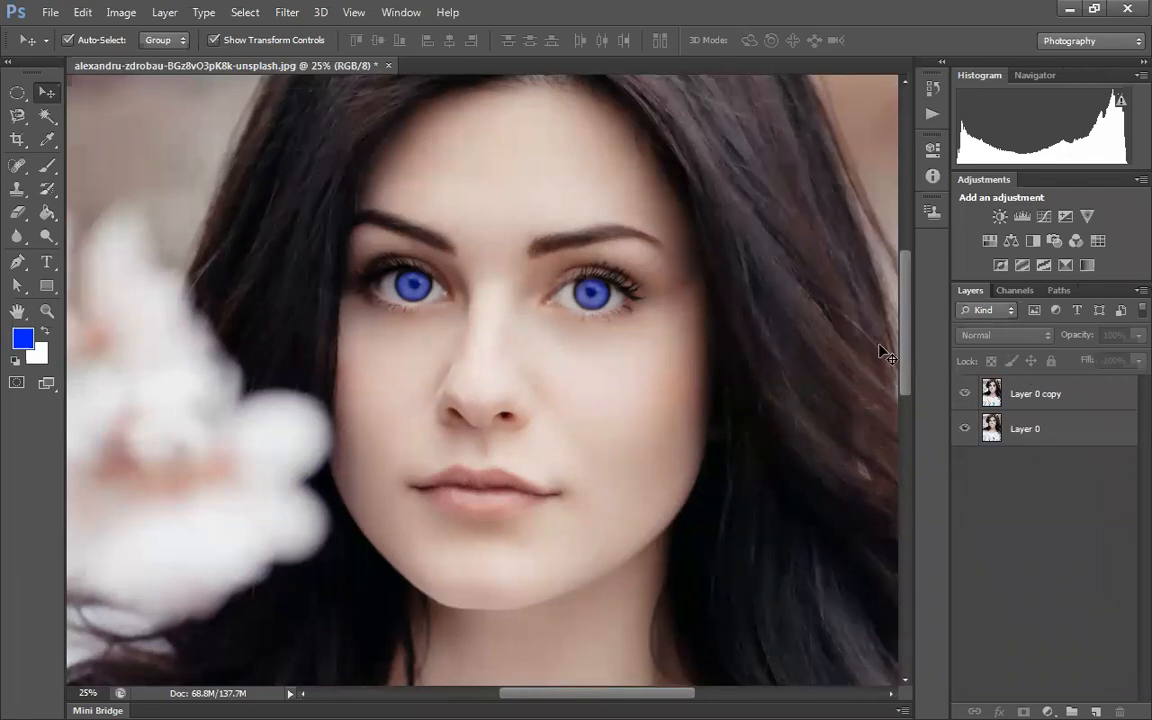
# Compare the whole face before and after the eye recolouring by hiding and showing Layer 0 copy.
pyautogui.hotkey('ctrl', '-')
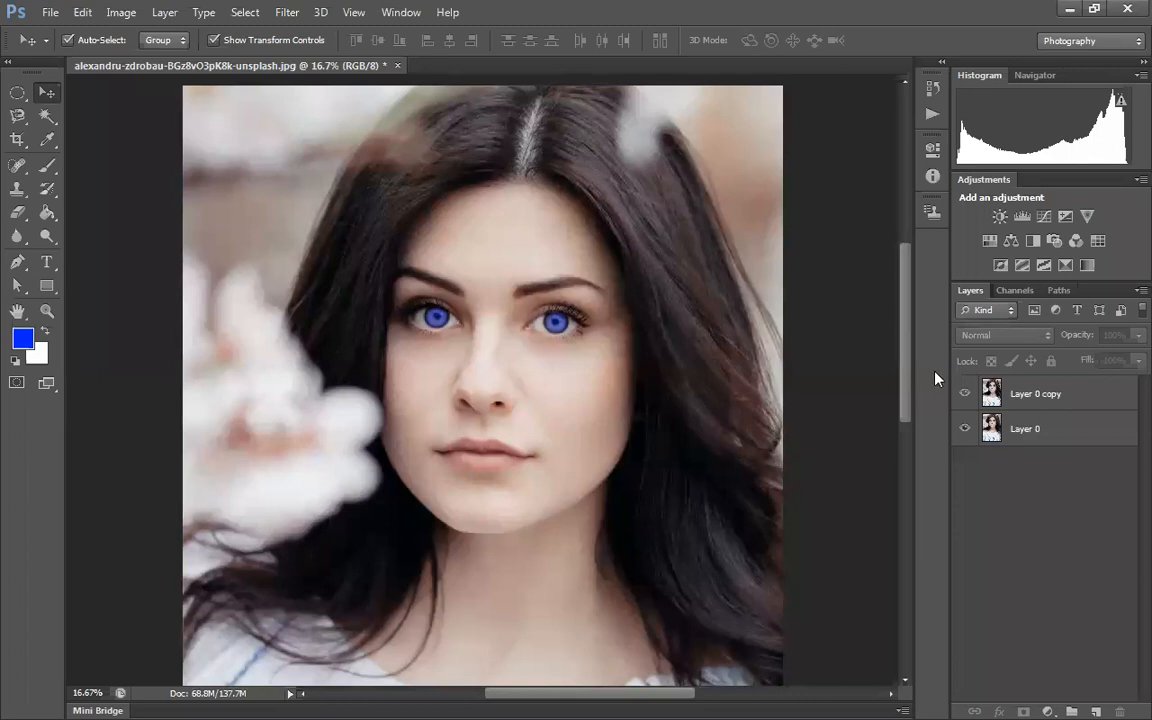
pyautogui.click(965, 402)
pyautogui.click(965, 402)
pyautogui.click(965, 402)
pyautogui.click(965, 402)
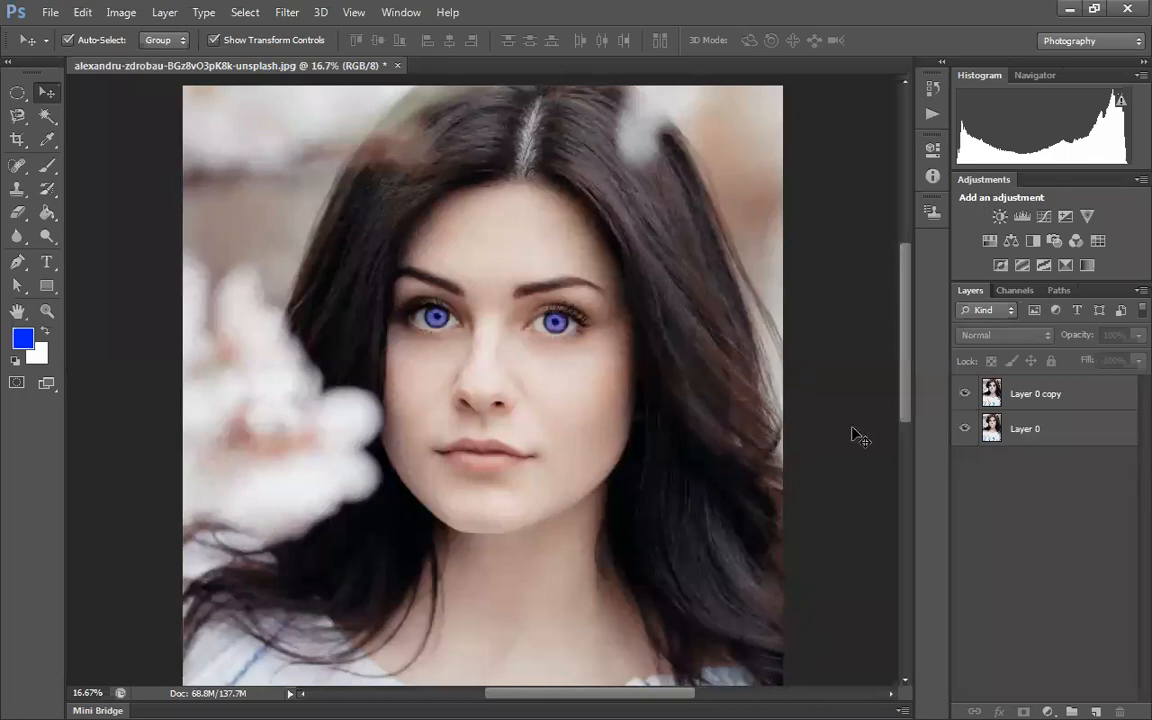